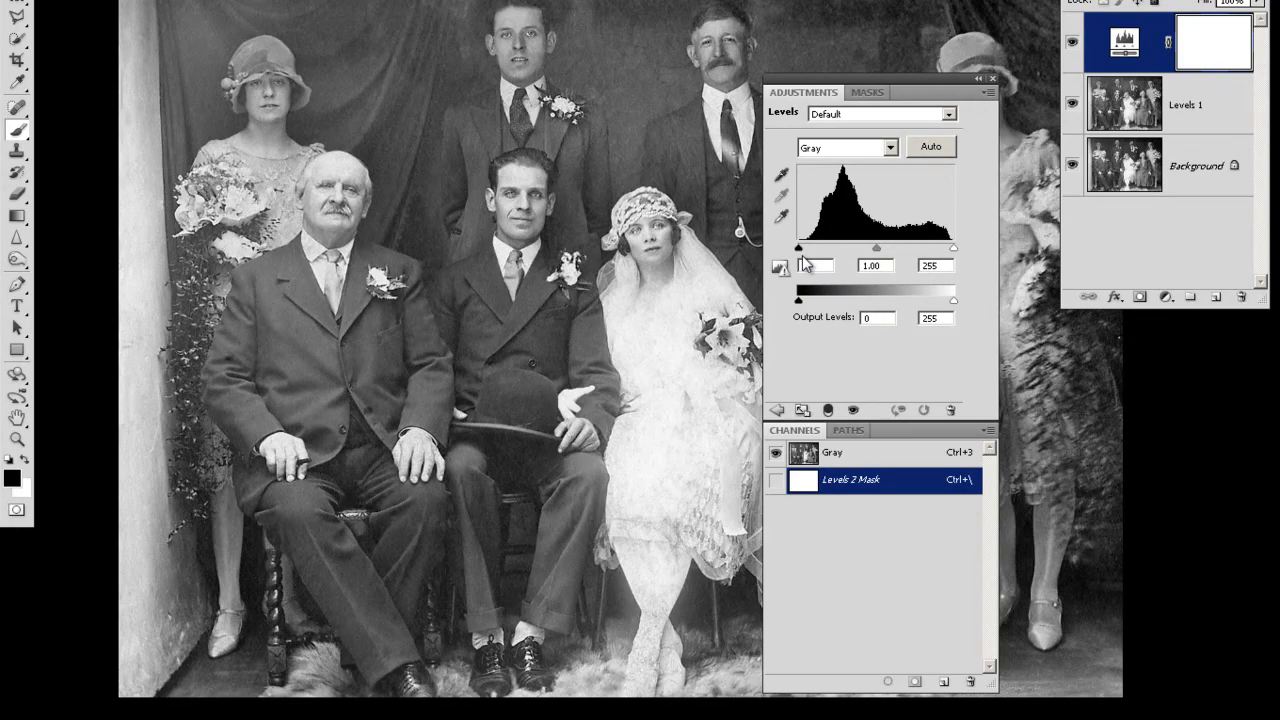
- Set the Levels adjustment's black input to 14 and merge it down into the Levels 1 layer
left_click_drag(802, 250, 807, 249)
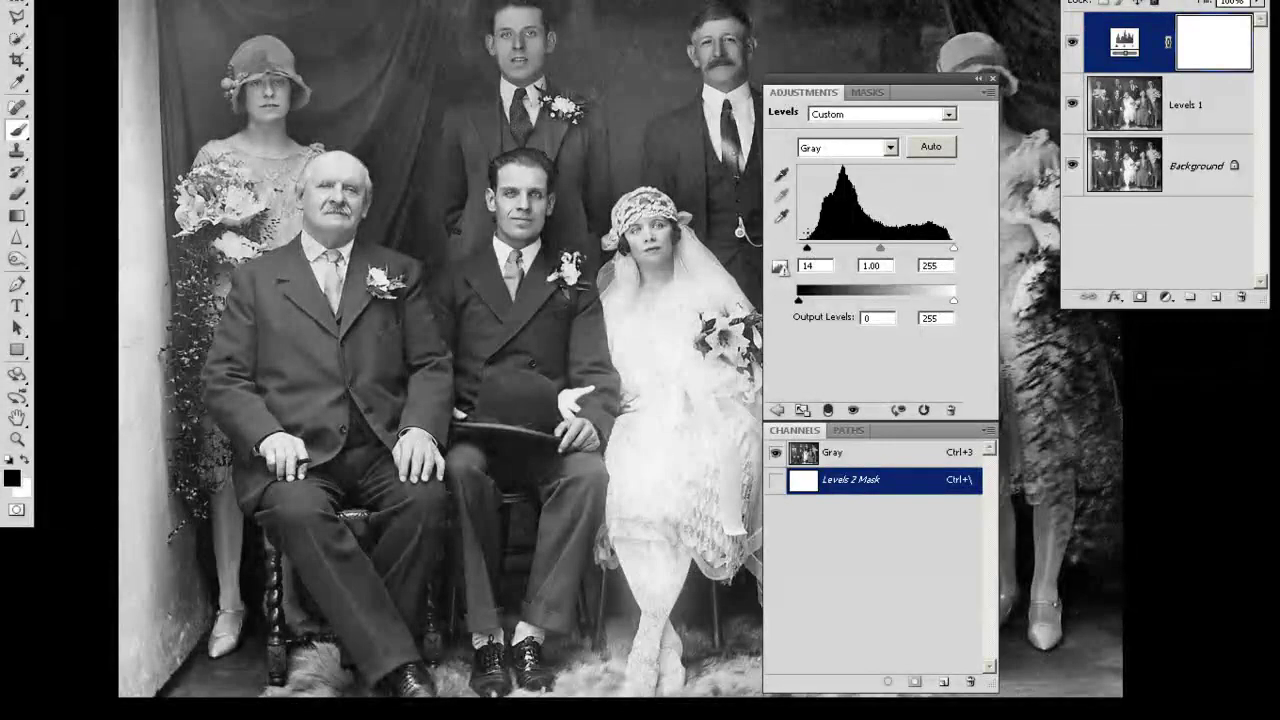
left_click_drag(848, 82, 1072, 150)
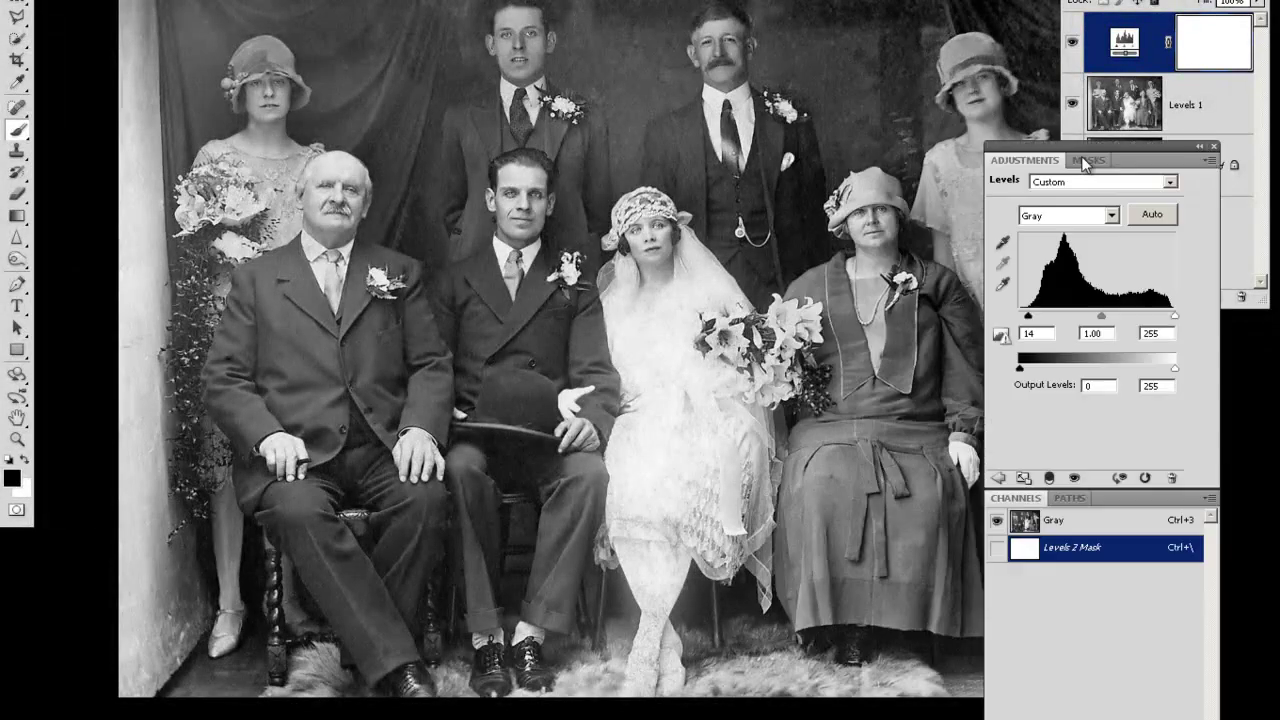
left_click_drag(1176, 318, 1174, 320)
left_click_drag(1180, 148, 1183, 197)
left_click(1214, 196)
left_click(1072, 50)
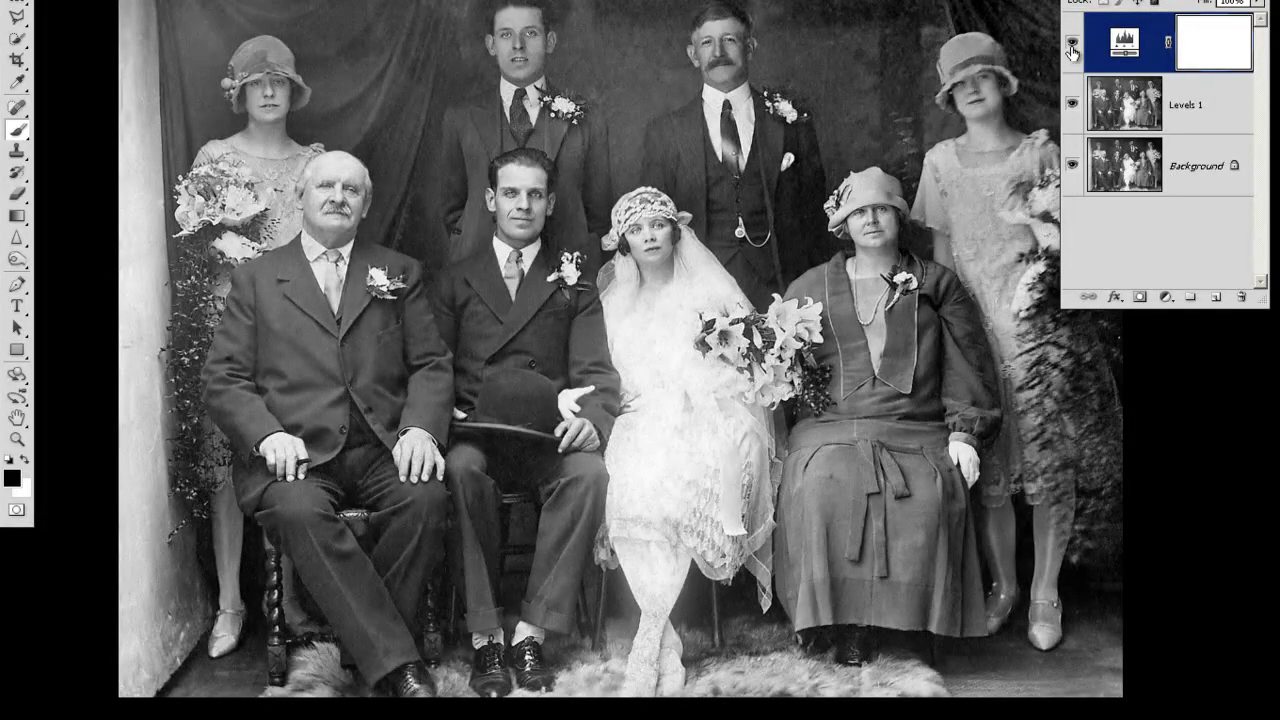
key("ctrl+e")
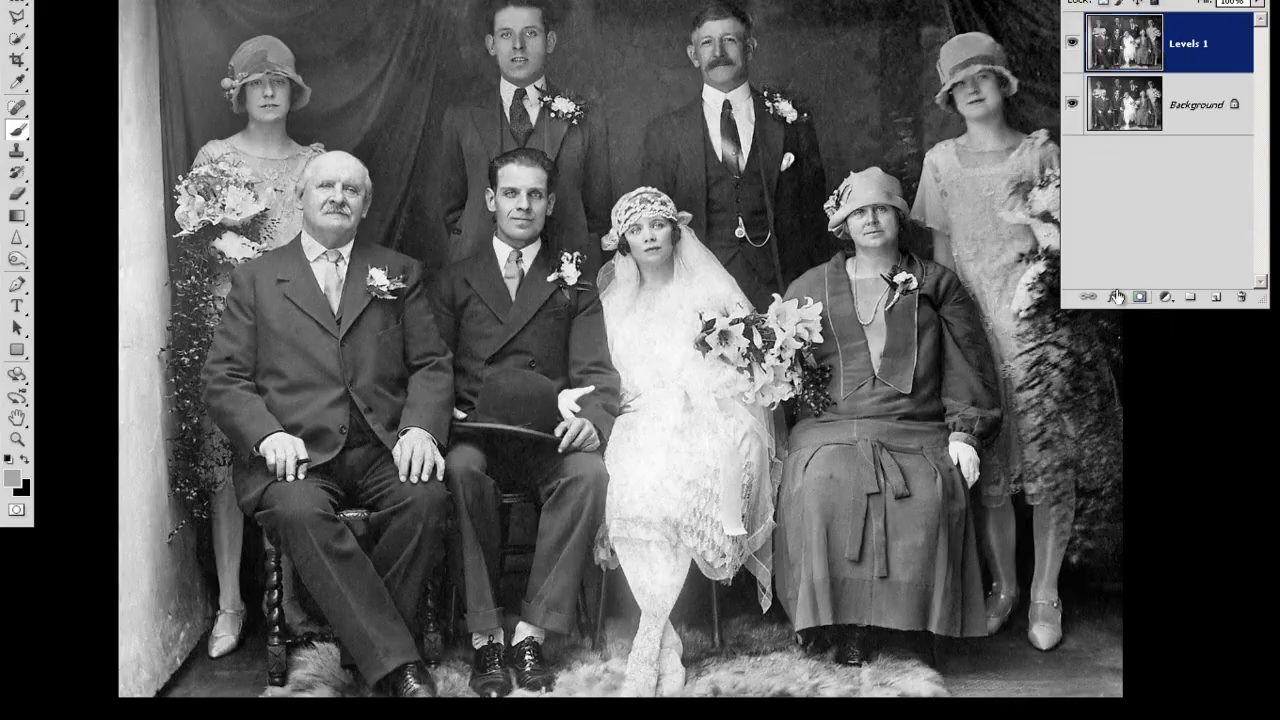
- Add a Levels adjustment limited to a rectangular selection around the left standing woman's head, with black input 45 and white input 198
left_click_drag(379, 178, 584, 293)
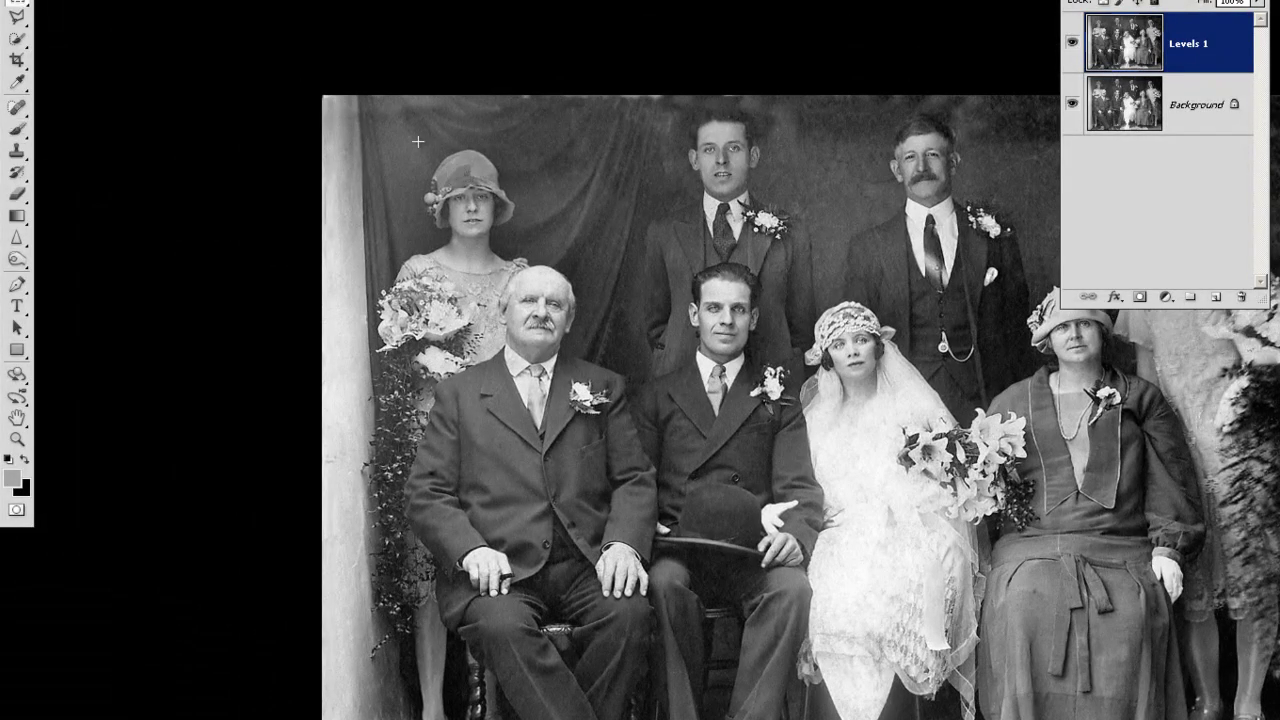
left_click_drag(528, 243, 529, 243)
left_click(1165, 302)
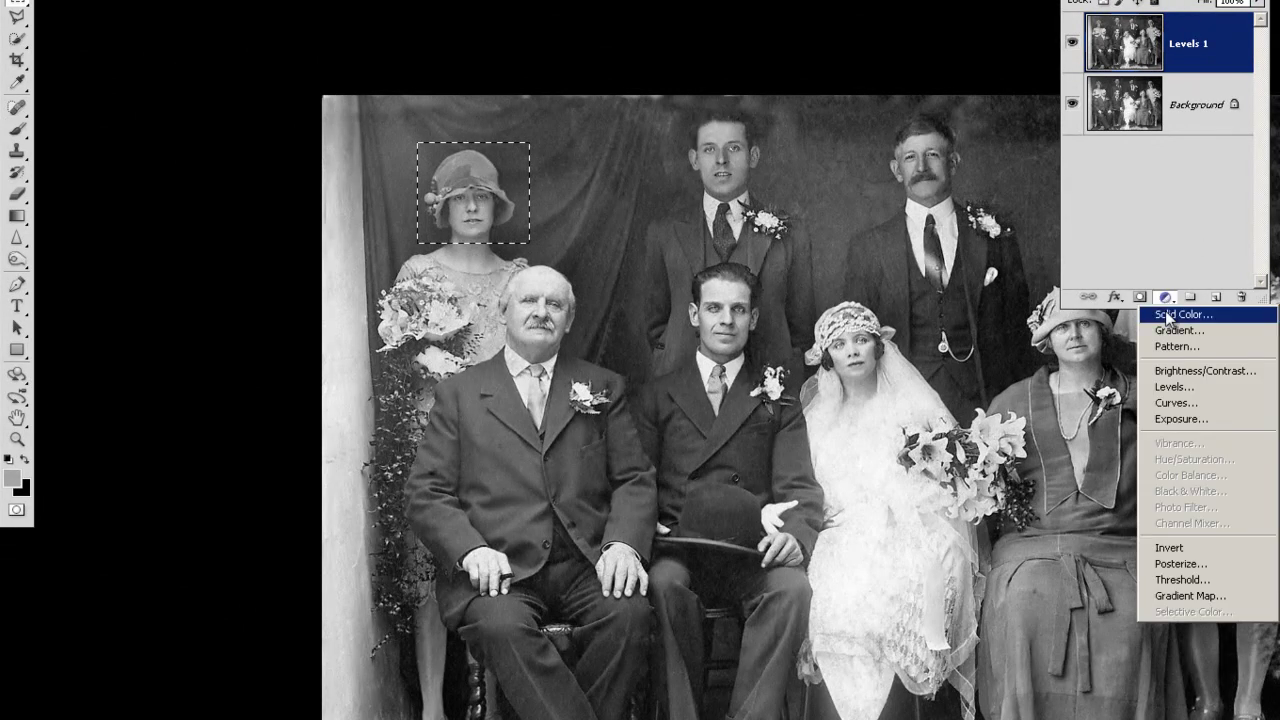
left_click(1177, 382)
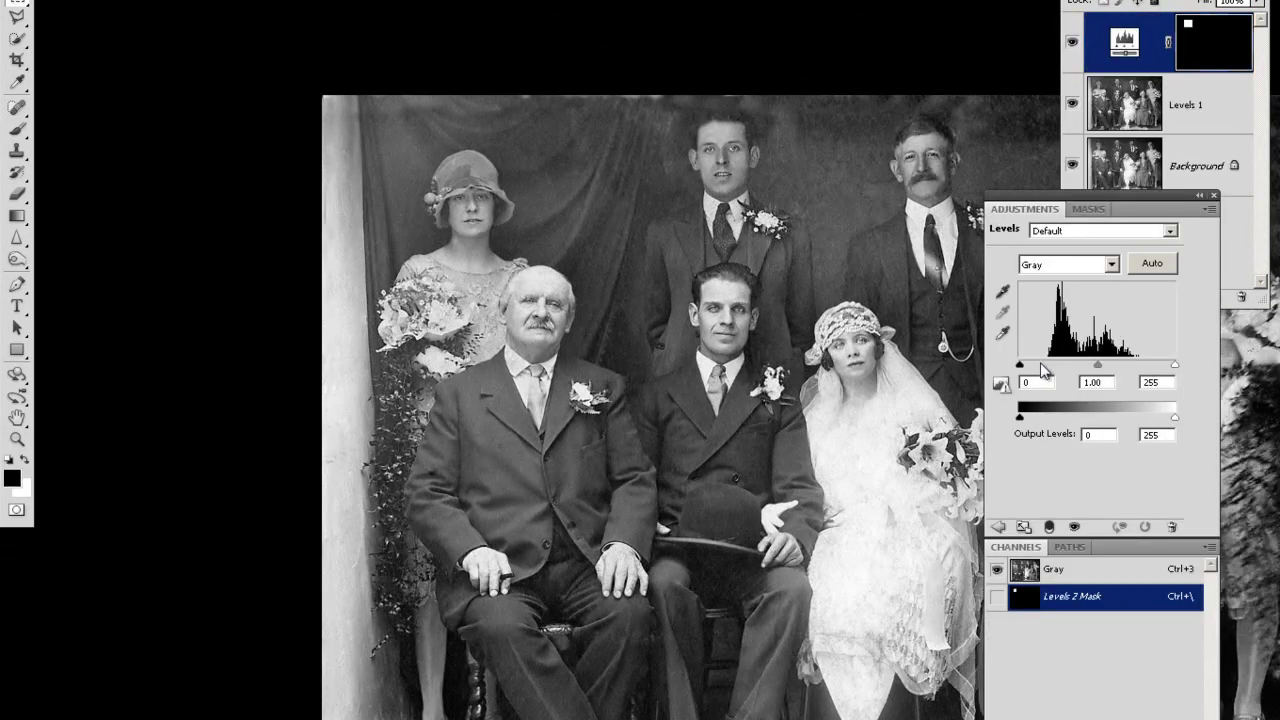
left_click_drag(1021, 365, 1046, 366)
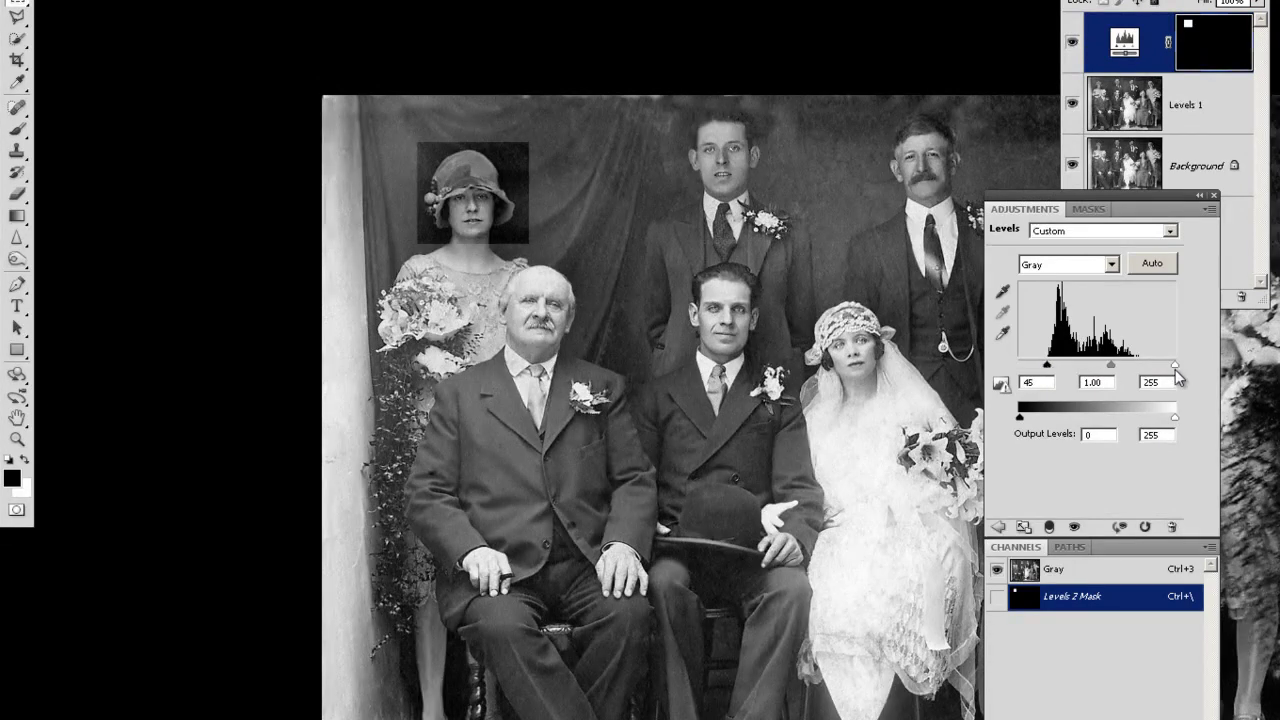
left_click_drag(1174, 366, 1137, 366)
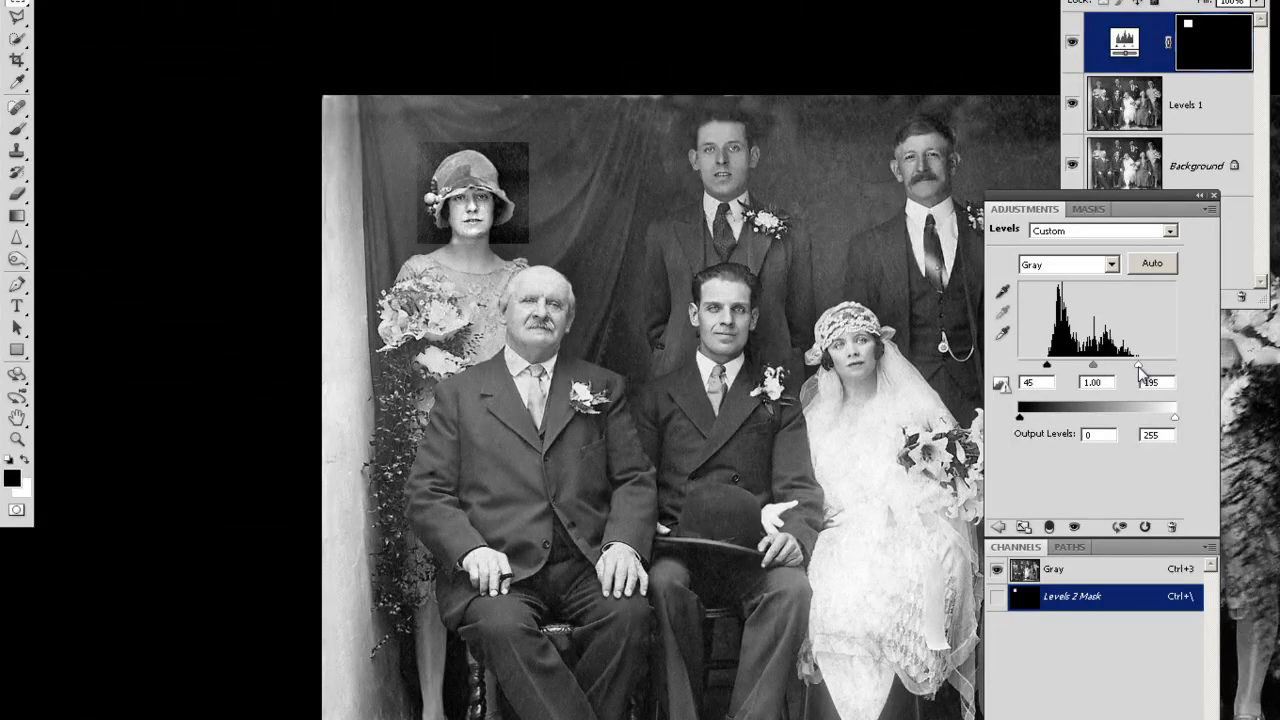
- Paint out the white rectangle on the new Levels layer's mask with a larger black brush
left_click(1207, 65)
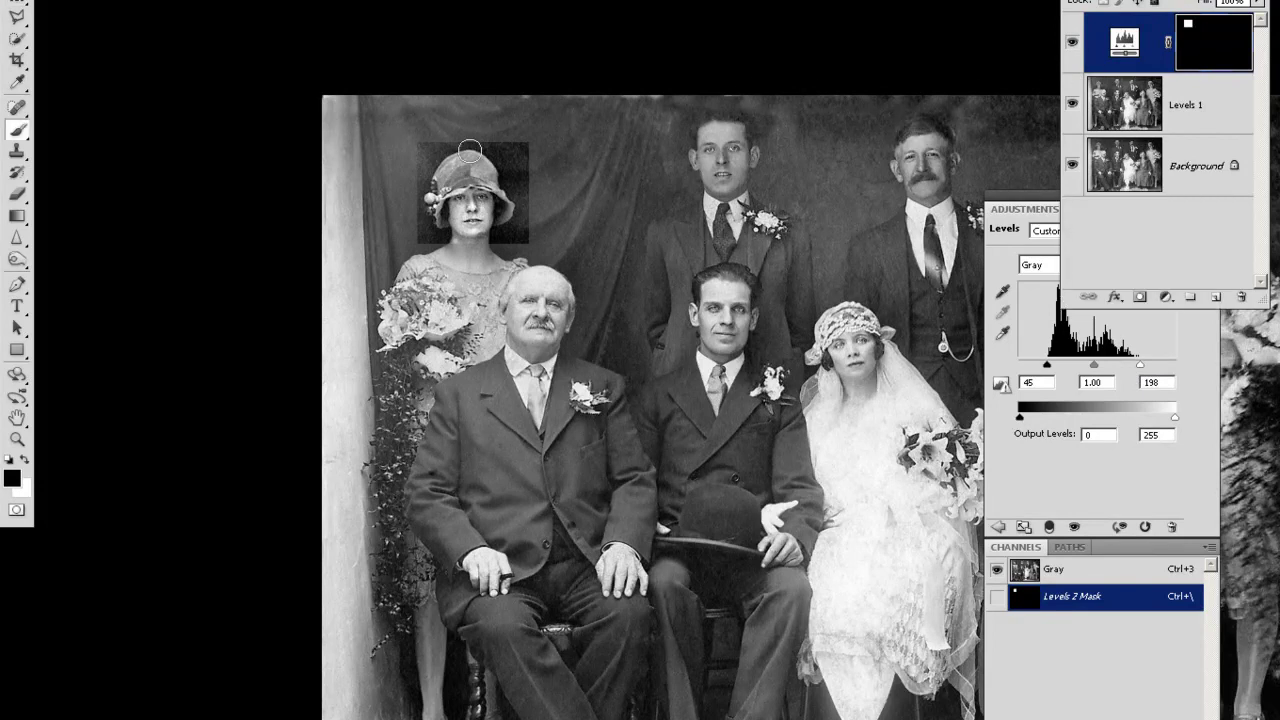
key("bracketright")
key("bracketright")
left_click(462, 196)
left_click(487, 190)
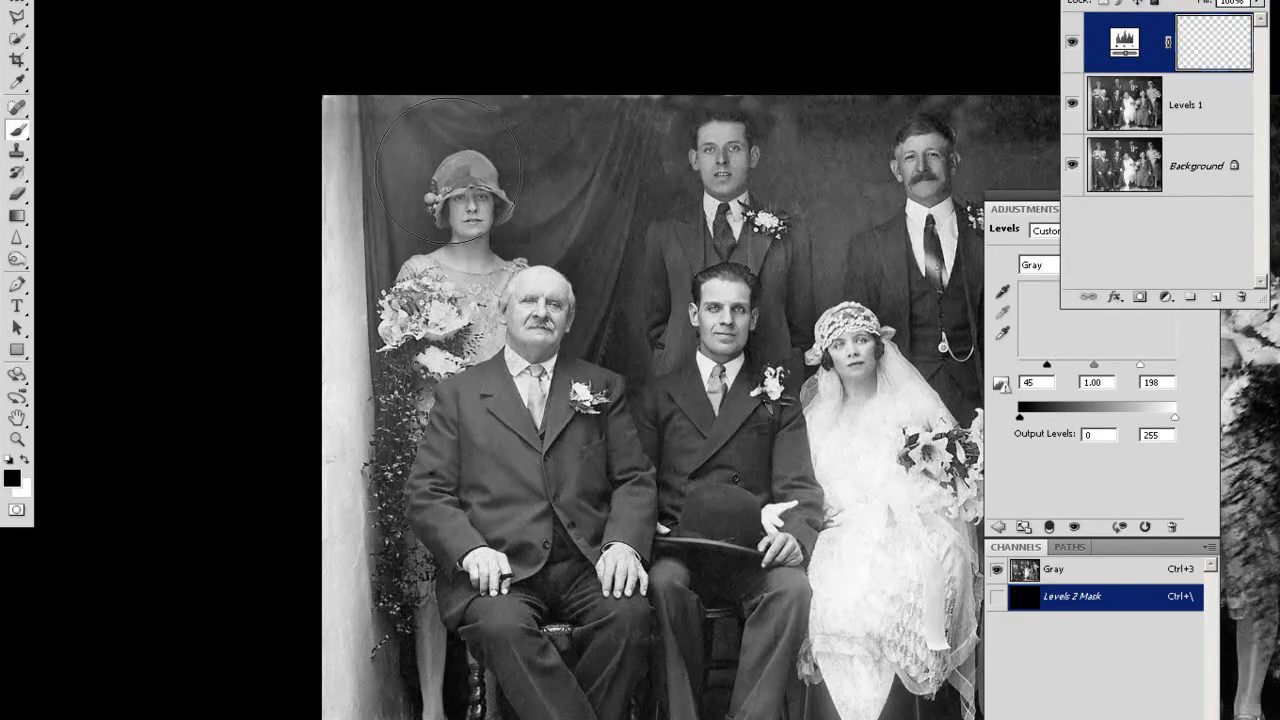
- Paint white on the Levels mask over the faces and upper figures of the wedding group
key("x")
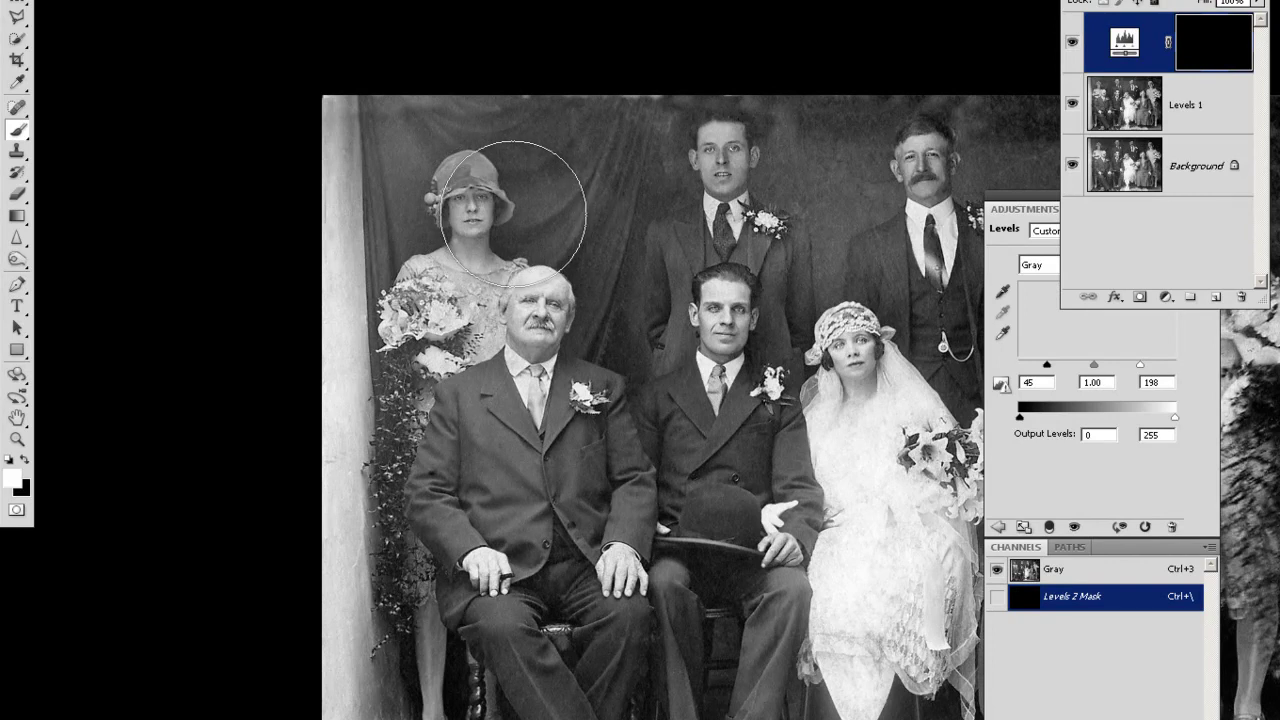
left_click_drag(471, 186, 470, 197)
mouse_move(414, 137)
left_mouse_down()
mouse_move(497, 122)
mouse_move(615, 140)
mouse_move(588, 230)
mouse_move(602, 233)
mouse_move(546, 332)
mouse_move(635, 212)
mouse_move(712, 156)
mouse_move(719, 130)
mouse_move(845, 194)
mouse_move(836, 212)
mouse_move(701, 269)
mouse_move(651, 271)
mouse_move(647, 251)
mouse_move(660, 302)
left_mouse_up()
mouse_move(842, 243)
left_mouse_down()
mouse_move(645, 291)
mouse_move(689, 146)
mouse_move(700, 146)
mouse_move(666, 103)
mouse_move(808, 183)
mouse_move(539, 217)
left_mouse_up()
mouse_move(581, 290)
left_mouse_down()
mouse_move(594, 211)
mouse_move(700, 275)
mouse_move(660, 145)
left_mouse_up()
left_click_drag(620, 250, 675, 285)
mouse_move(705, 345)
left_mouse_down()
mouse_move(706, 311)
mouse_move(789, 193)
left_mouse_up()
mouse_move(573, 395)
left_mouse_down()
mouse_move(666, 397)
mouse_move(813, 457)
left_mouse_up()
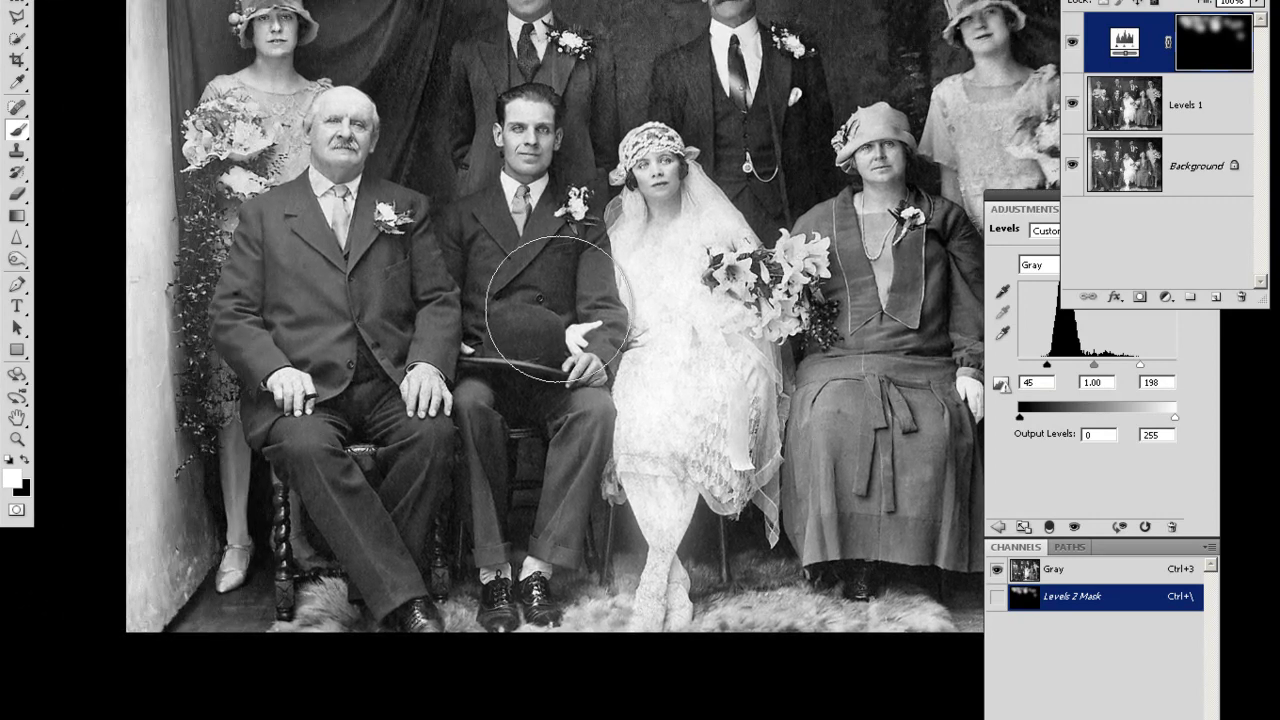
- Paint white on the mask with a smaller brush over the groom's jacket, hands and trousers
key("bracketleft")
key("bracketleft")
key("bracketleft")
key("bracketleft")
left_click(603, 285)
left_click(590, 382)
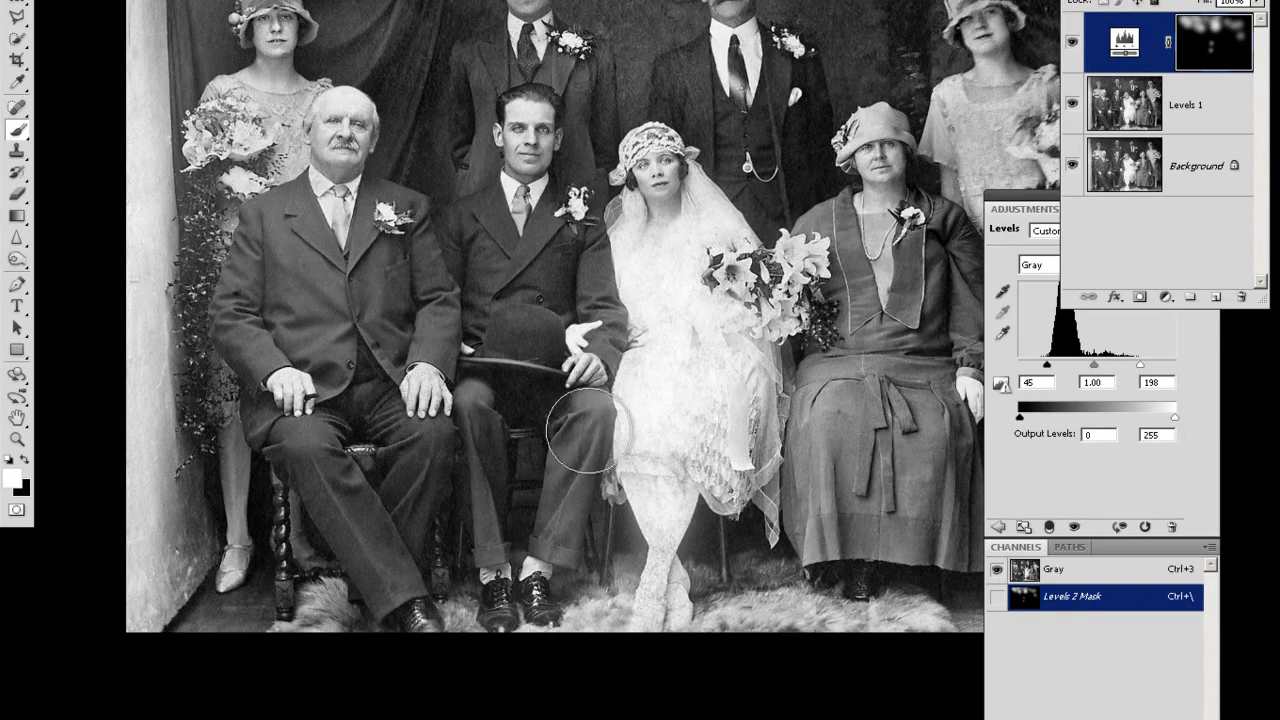
left_click(524, 399)
mouse_move(529, 437)
left_mouse_down()
mouse_move(495, 464)
mouse_move(480, 385)
left_mouse_up()
mouse_move(495, 457)
left_mouse_down()
mouse_move(531, 528)
mouse_move(574, 535)
mouse_move(563, 525)
mouse_move(582, 427)
left_mouse_up()
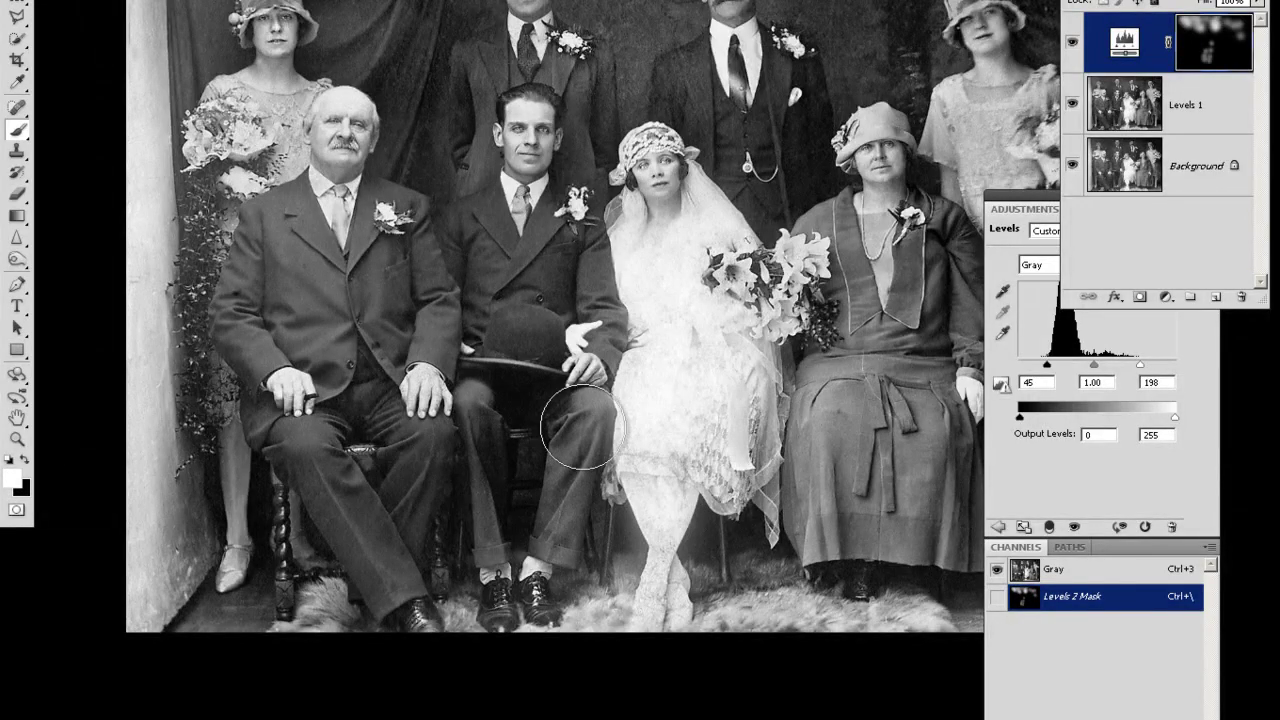
- Paint the mask over the seated older man's suit and fade the stroke to 26% opacity
mouse_move(421, 464)
left_mouse_down()
mouse_move(380, 551)
mouse_move(320, 443)
mouse_move(350, 420)
mouse_move(272, 326)
mouse_move(300, 240)
mouse_move(385, 260)
mouse_move(417, 313)
left_mouse_up()
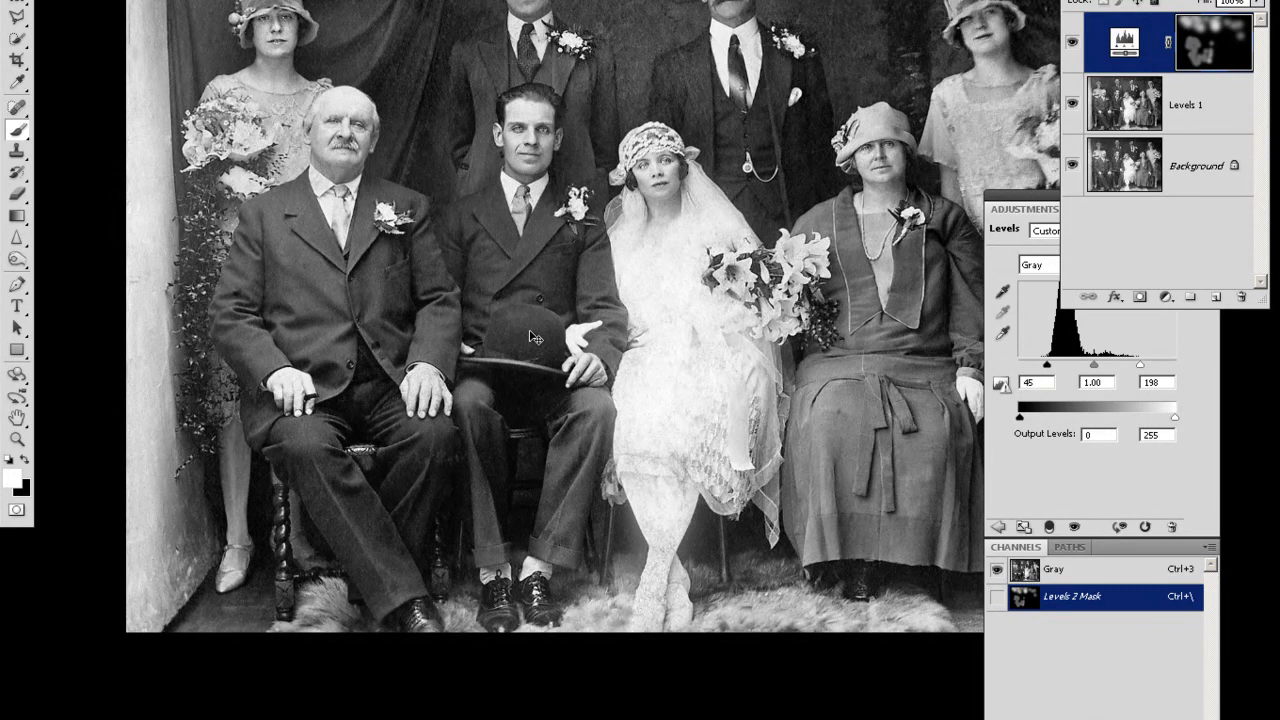
key("ctrl+shift+f")
left_click_drag(143, 402, 137, 410)
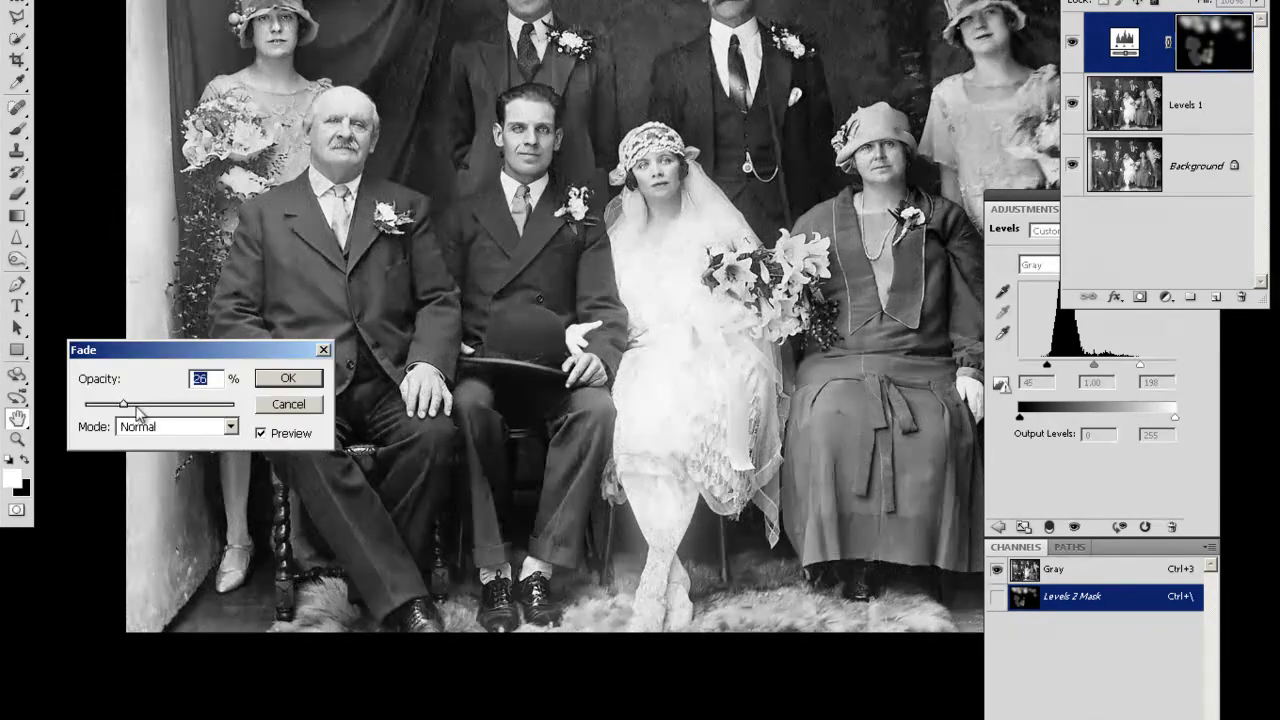
left_click(289, 378)
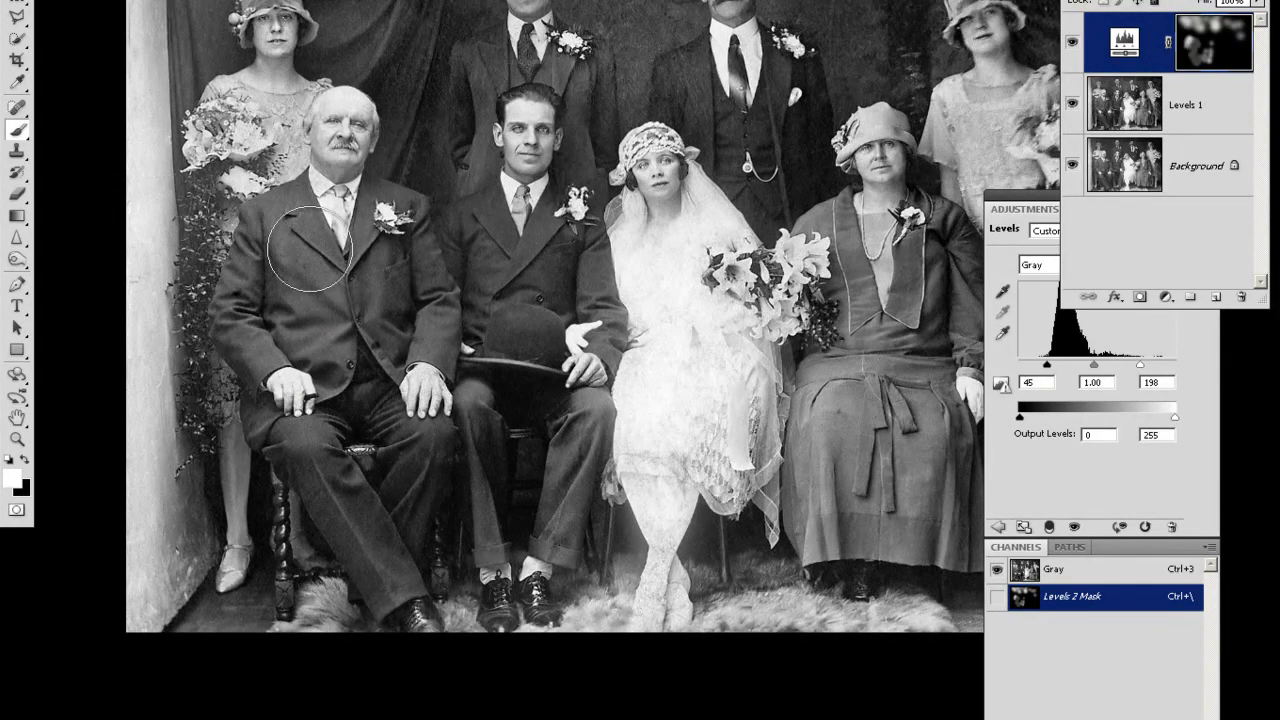
- Paint the mask over the left woman's bouquet and trailing foliage, and around the bride's feet and chair legs
left_click(256, 142)
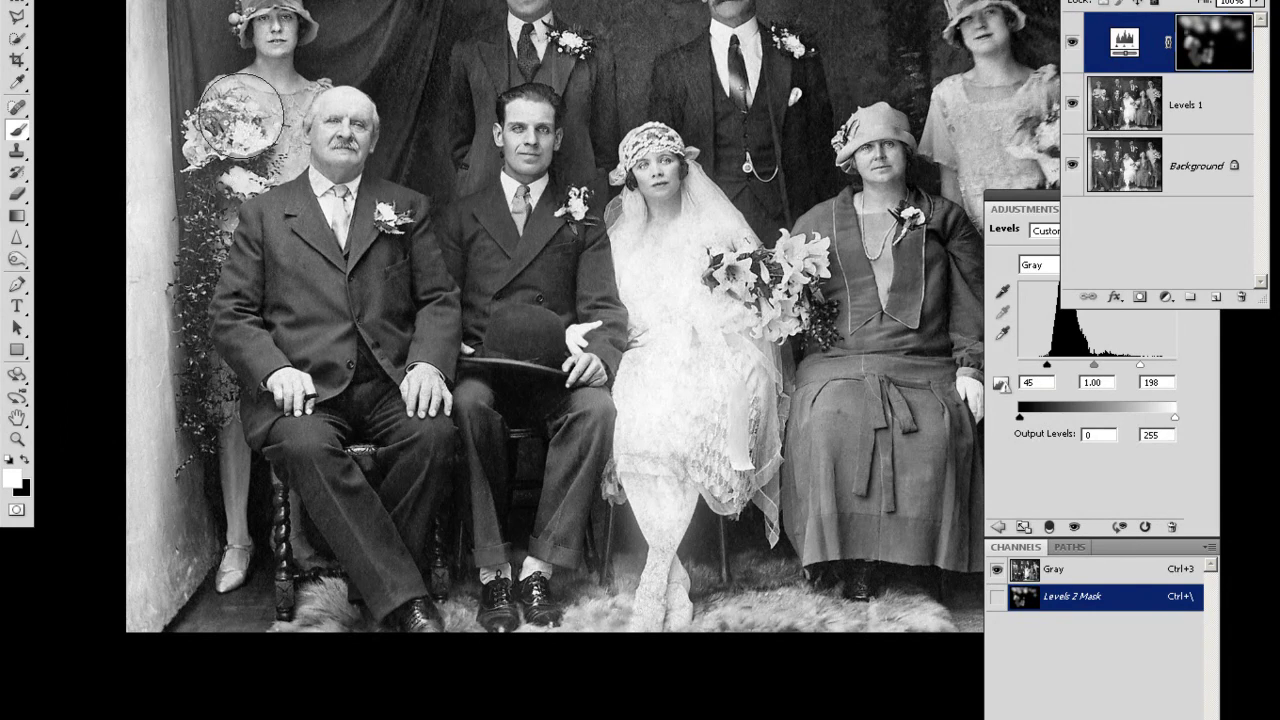
left_click(207, 235)
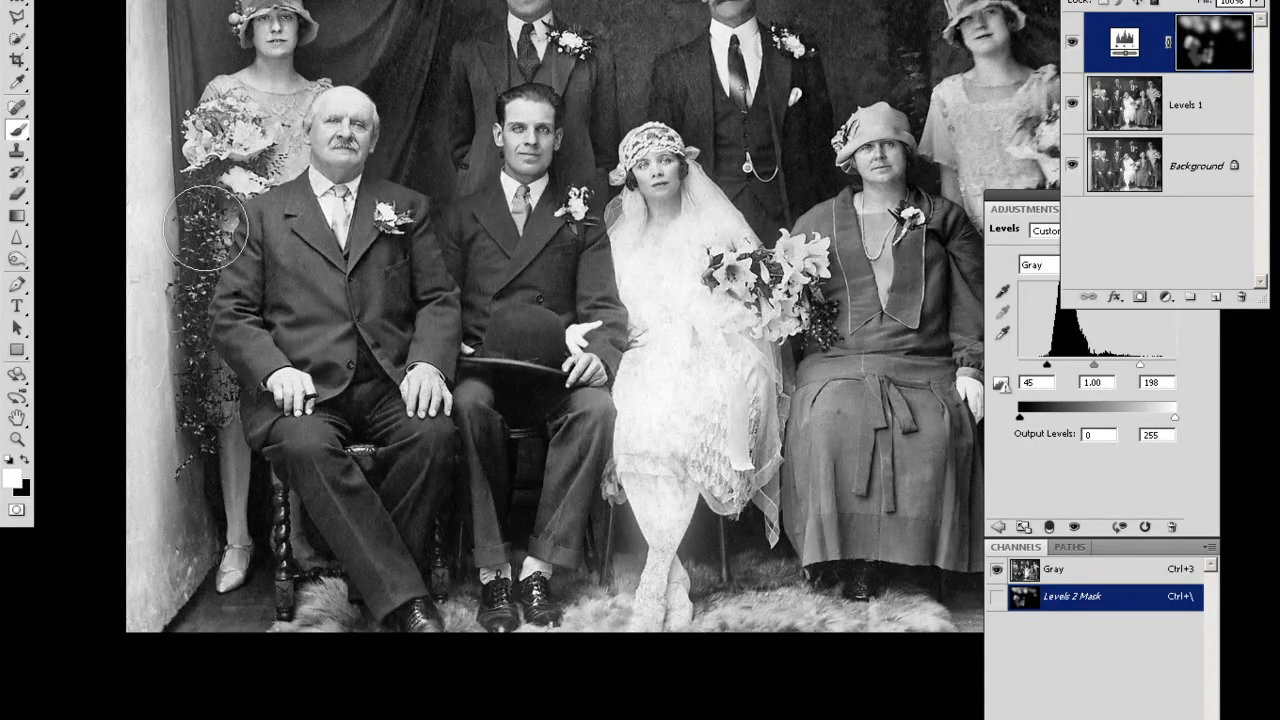
left_click_drag(205, 283, 204, 303)
left_click_drag(198, 358, 202, 443)
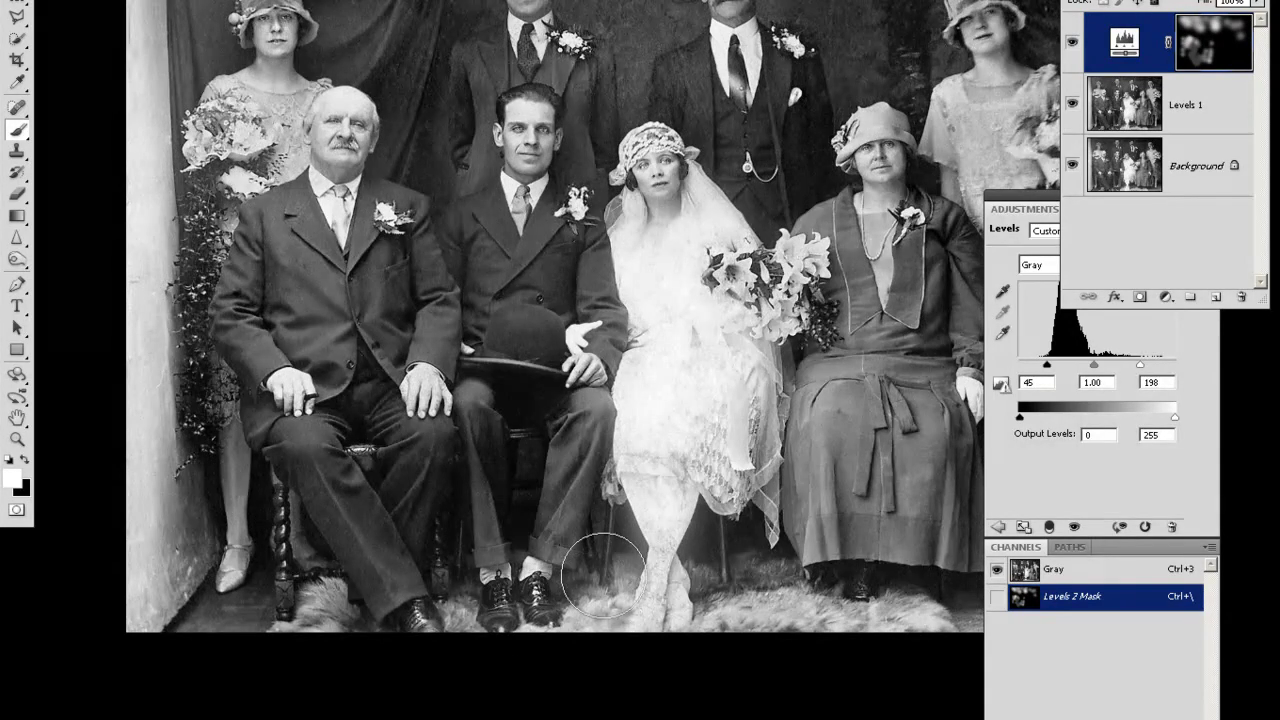
left_click_drag(690, 540, 638, 553)
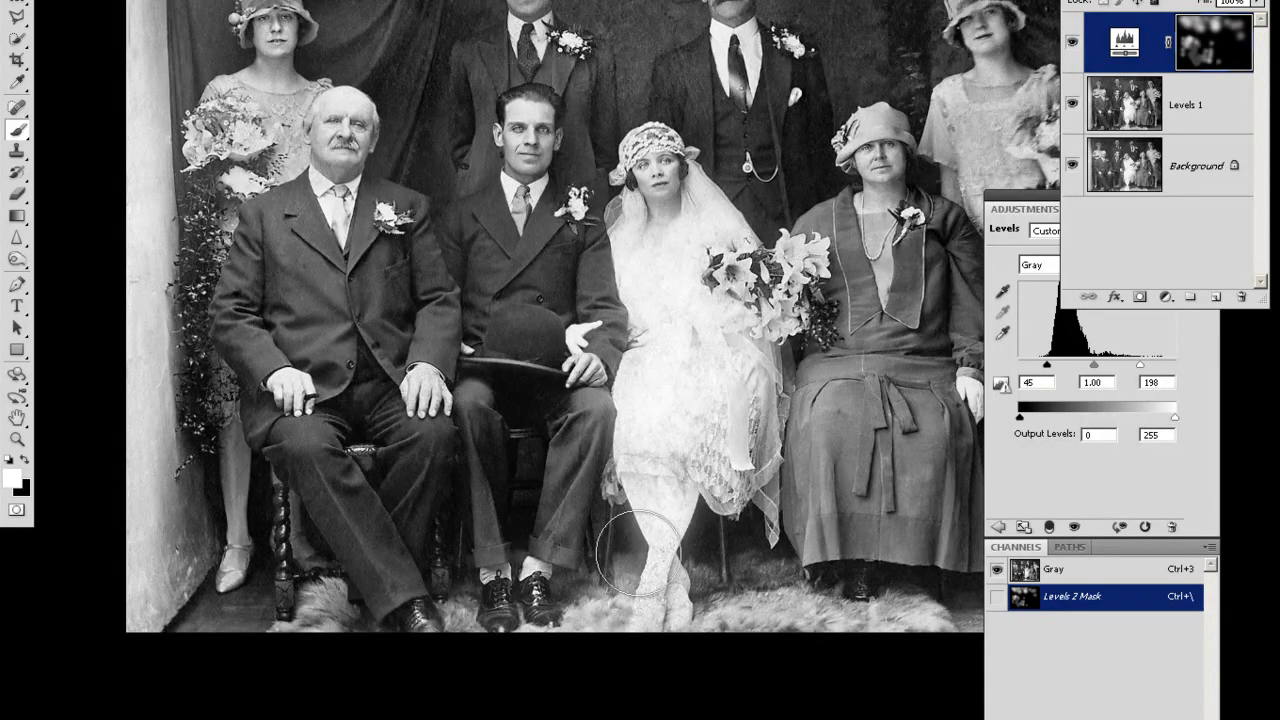
left_click_drag(816, 498, 766, 542)
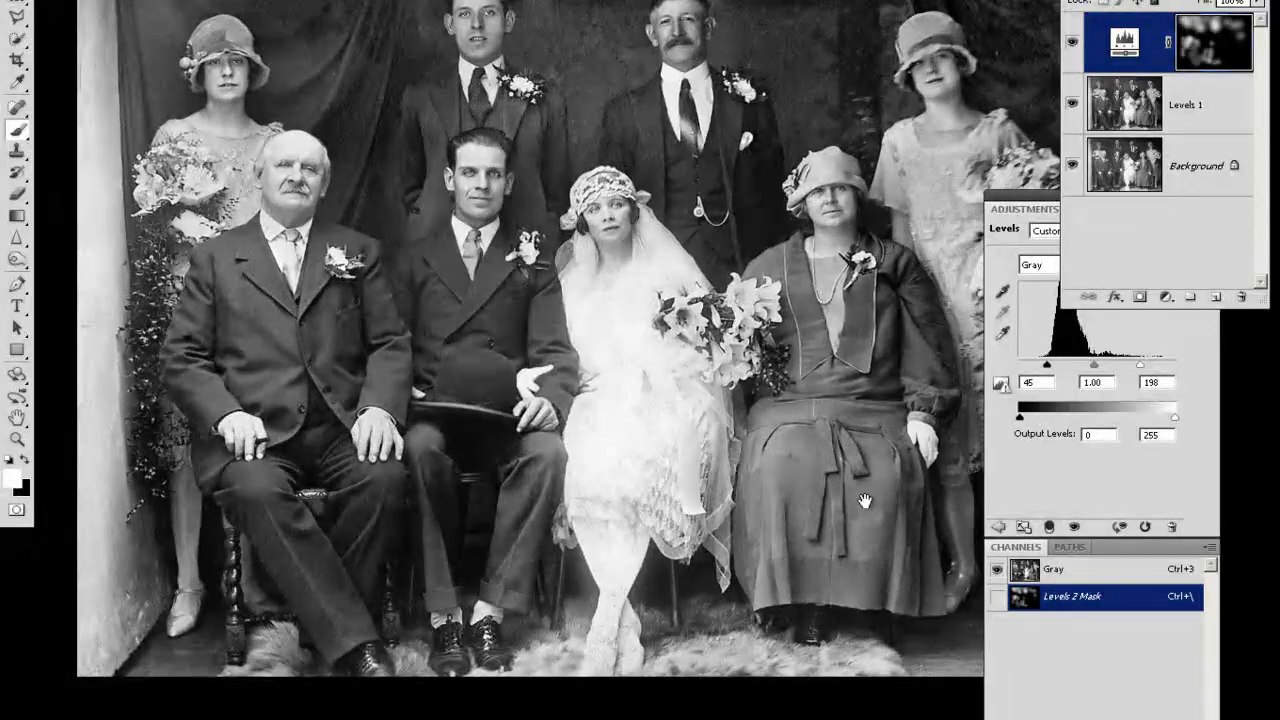
- Add another Levels adjustment with midtones 0.81 and white output 235, and invert its mask to black
left_click(1165, 297)
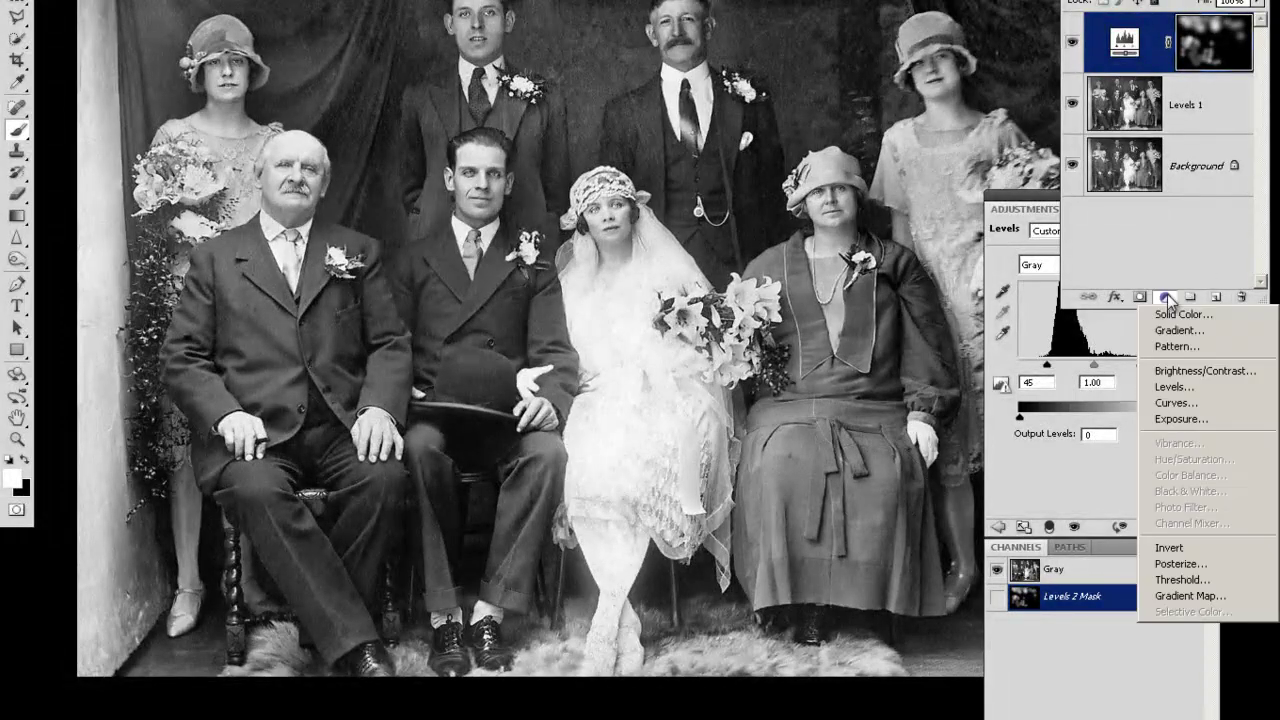
left_click(1193, 397)
left_click_drag(1015, 208, 1011, 329)
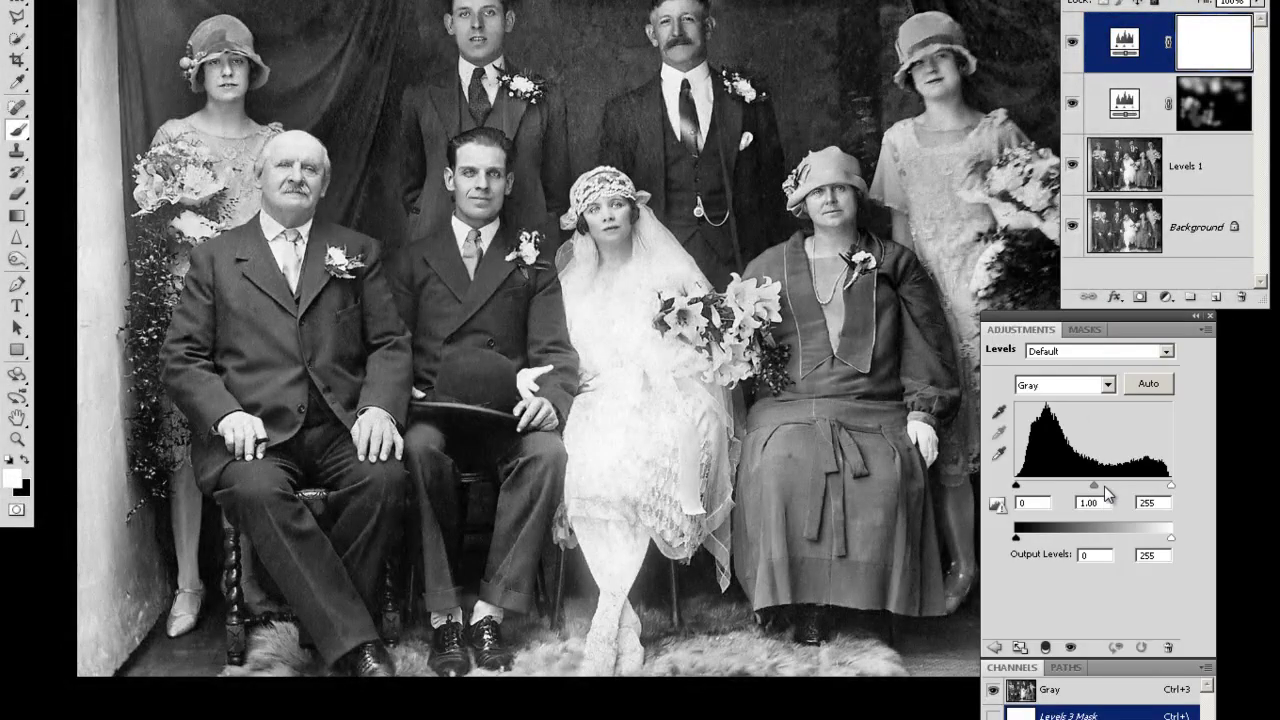
left_click_drag(1094, 486, 1104, 486)
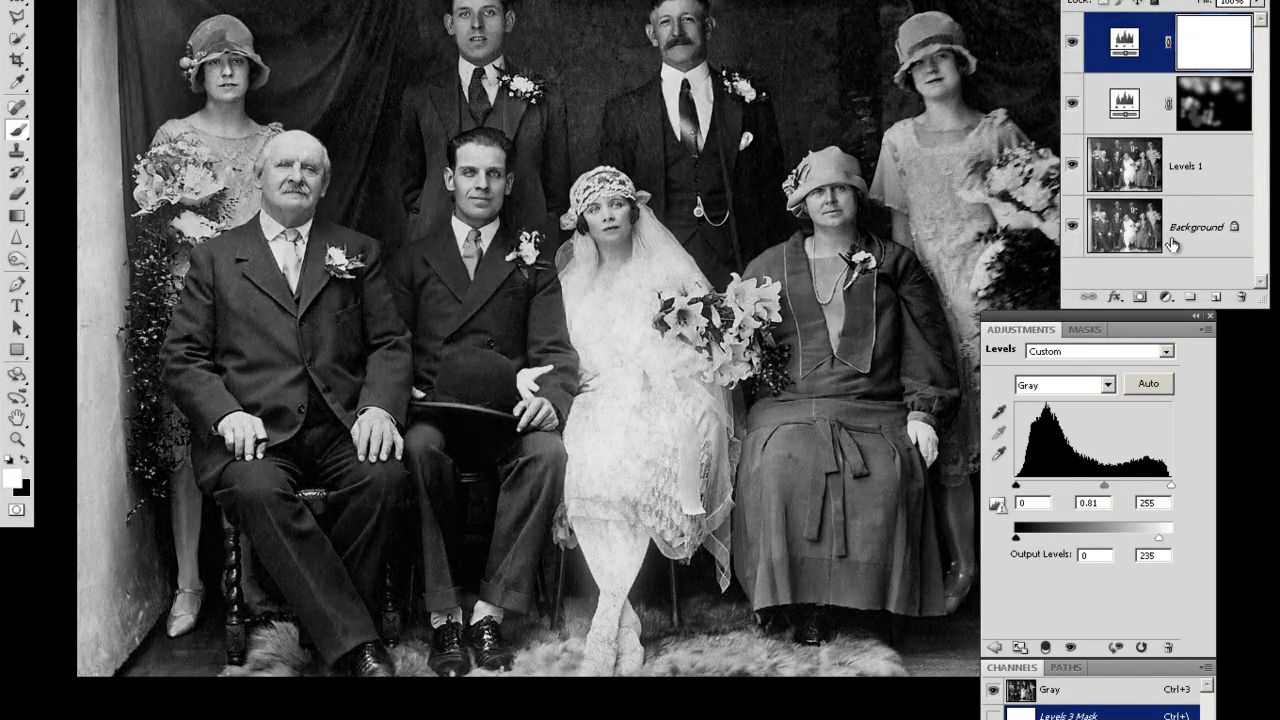
key("ctrl+i")
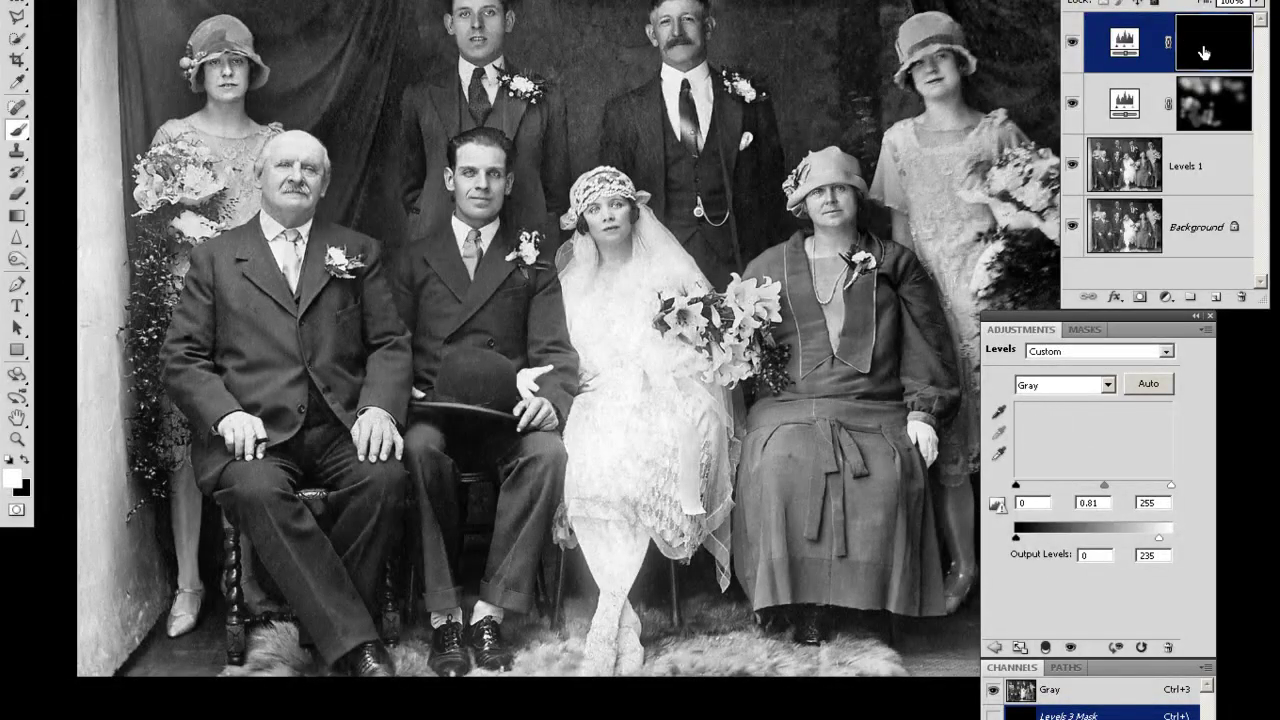
- Paint white on the new Levels mask over the bride's legs and slightly lower that layer's opacity
key("bracketright")
mouse_move(624, 648)
left_mouse_down()
mouse_move(600, 577)
mouse_move(622, 553)
left_mouse_up()
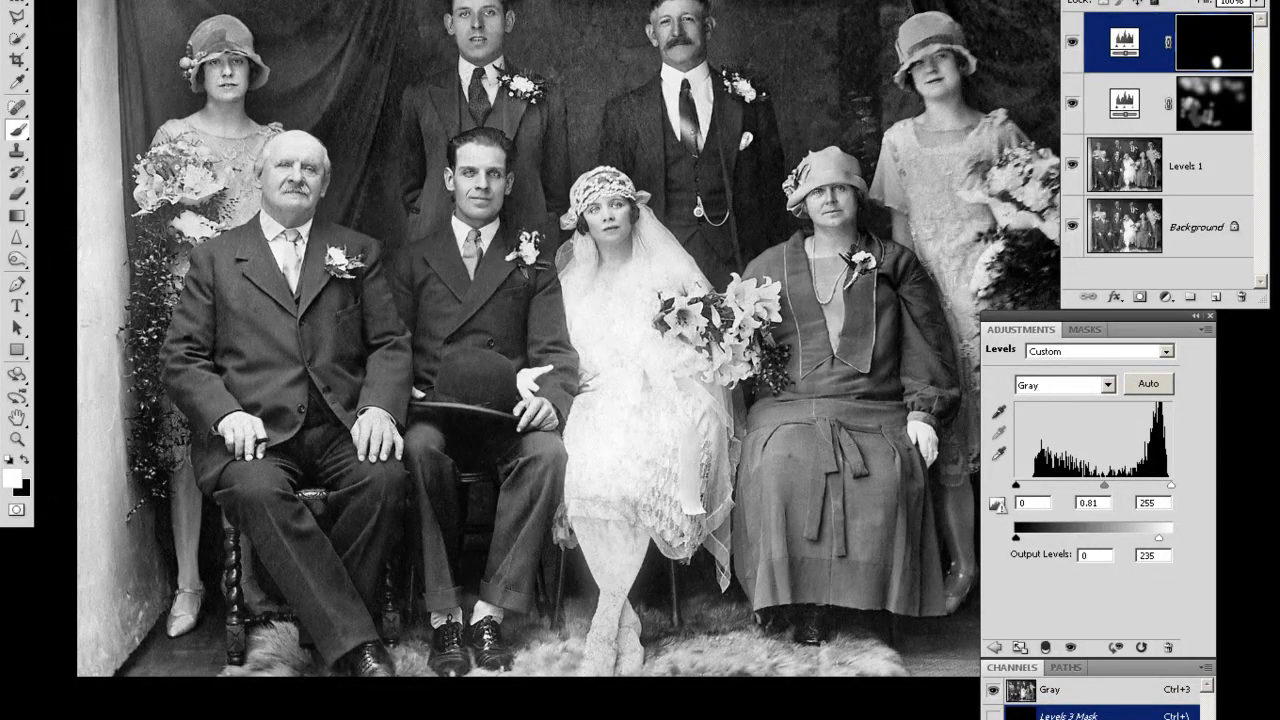
left_click(1110, 1)
left_click(1100, 55)
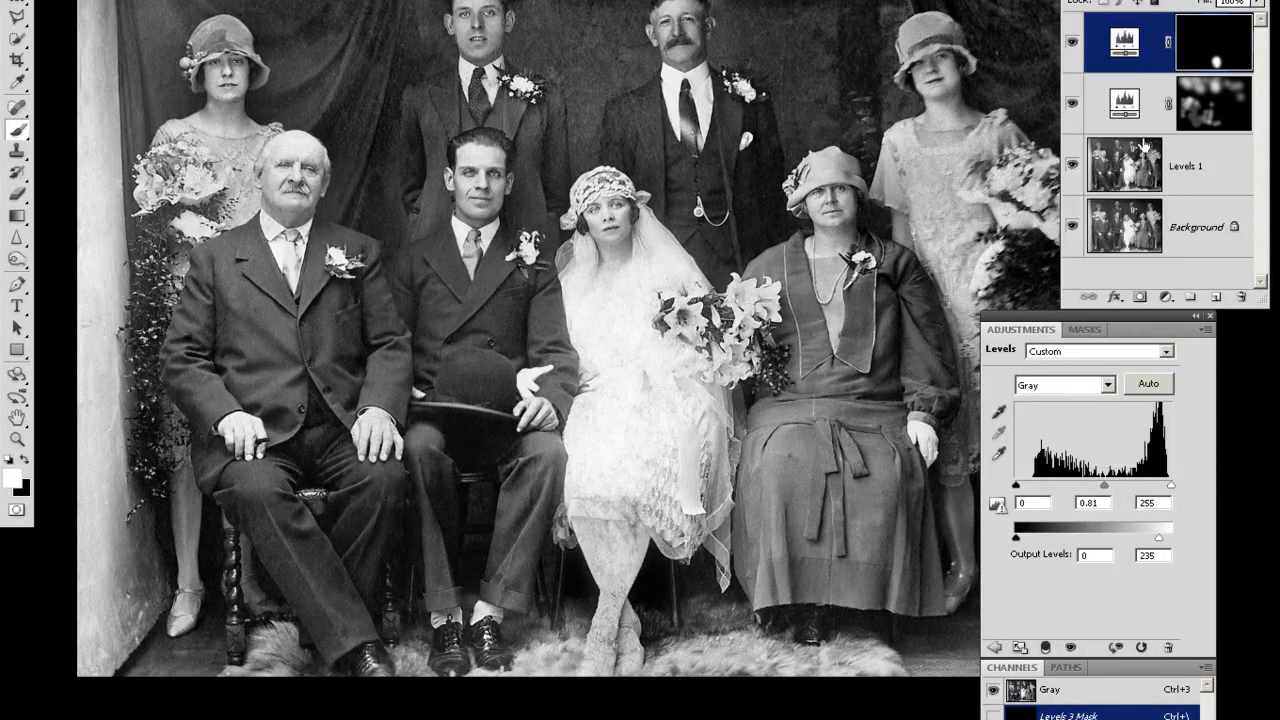
left_click_drag(1212, 3, 1200, 5)
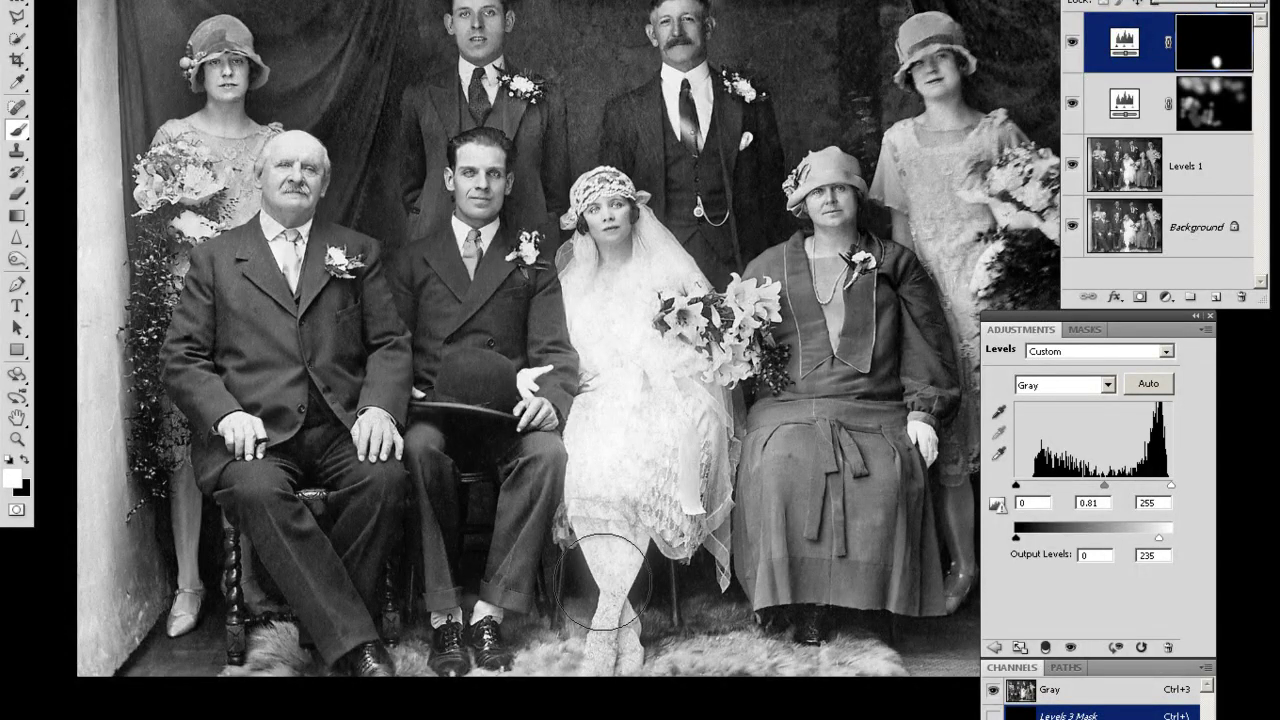
- Paint white on the new Levels mask over the bride's dress and the left woman's bouquet
mouse_move(606, 451)
left_mouse_down()
mouse_move(703, 520)
mouse_move(703, 471)
mouse_move(729, 571)
mouse_move(730, 482)
mouse_move(674, 451)
mouse_move(654, 409)
mouse_move(715, 220)
mouse_move(625, 261)
mouse_move(583, 374)
left_mouse_up()
key("ctrl+plus")
left_click_drag(453, 421, 781, 551)
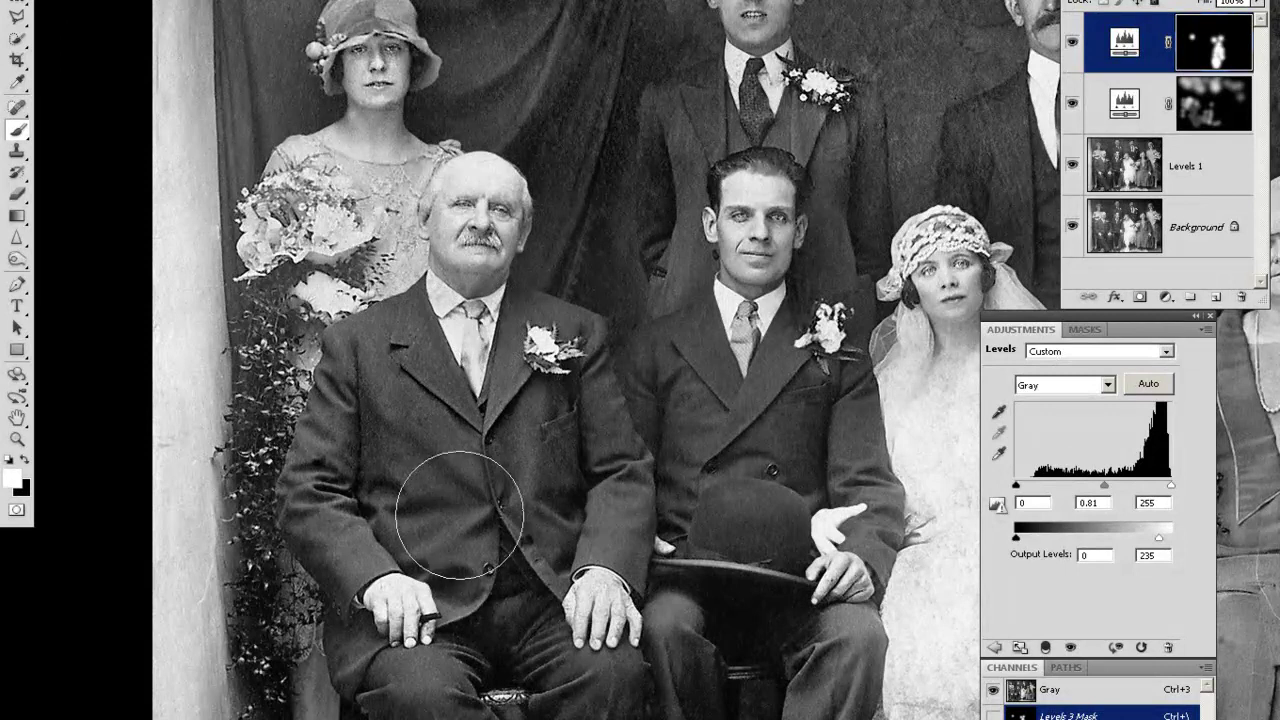
mouse_move(330, 225)
left_mouse_down()
mouse_move(330, 289)
mouse_move(292, 250)
left_mouse_up()
left_click_drag(474, 316, 192, 400)
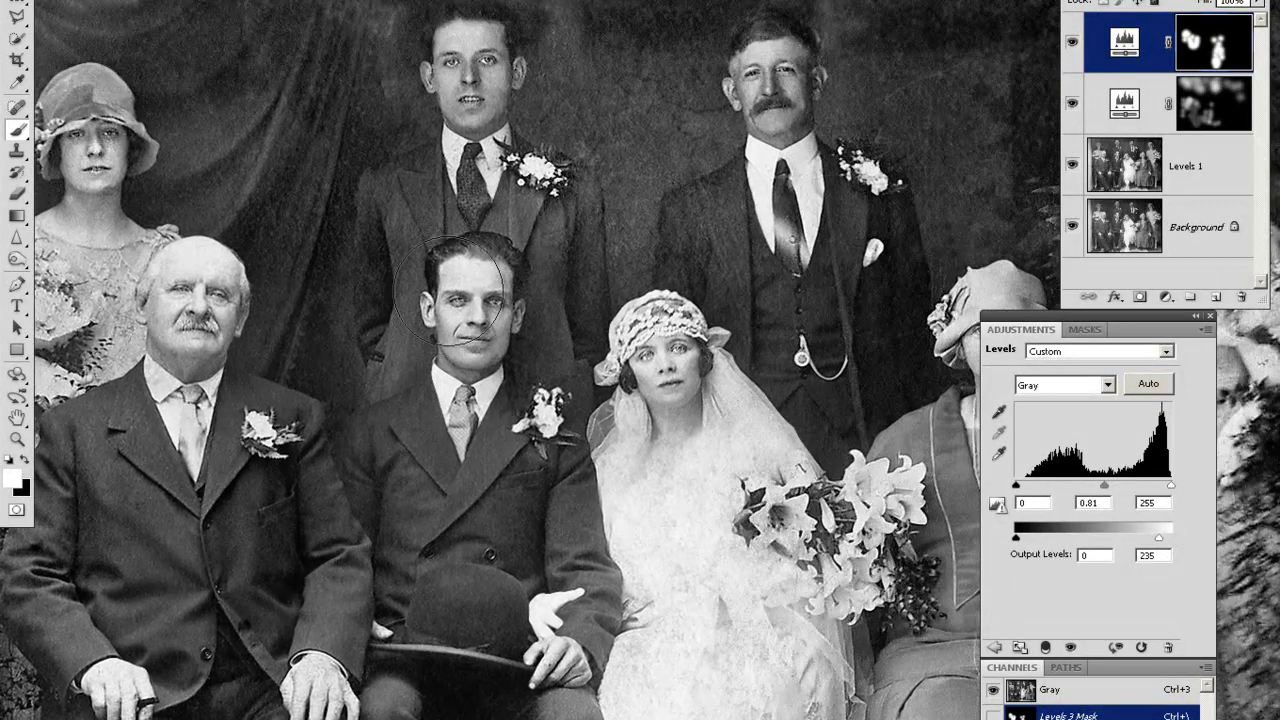
- Paint white on the current Levels mask over the faces of the groom, the seated older man and the seated woman
left_click_drag(451, 274, 496, 292)
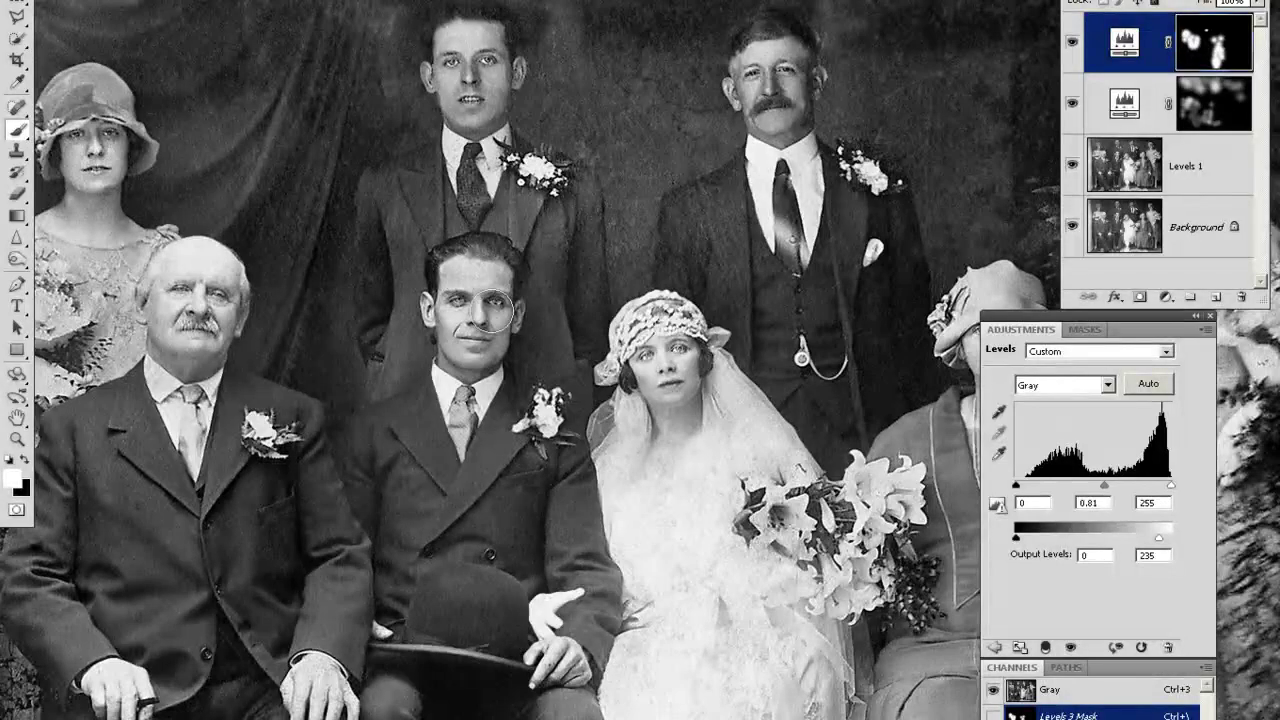
mouse_move(172, 266)
left_mouse_down()
mouse_move(229, 276)
mouse_move(175, 288)
mouse_move(191, 257)
mouse_move(179, 325)
left_mouse_up()
left_click_drag(185, 252, 420, 342)
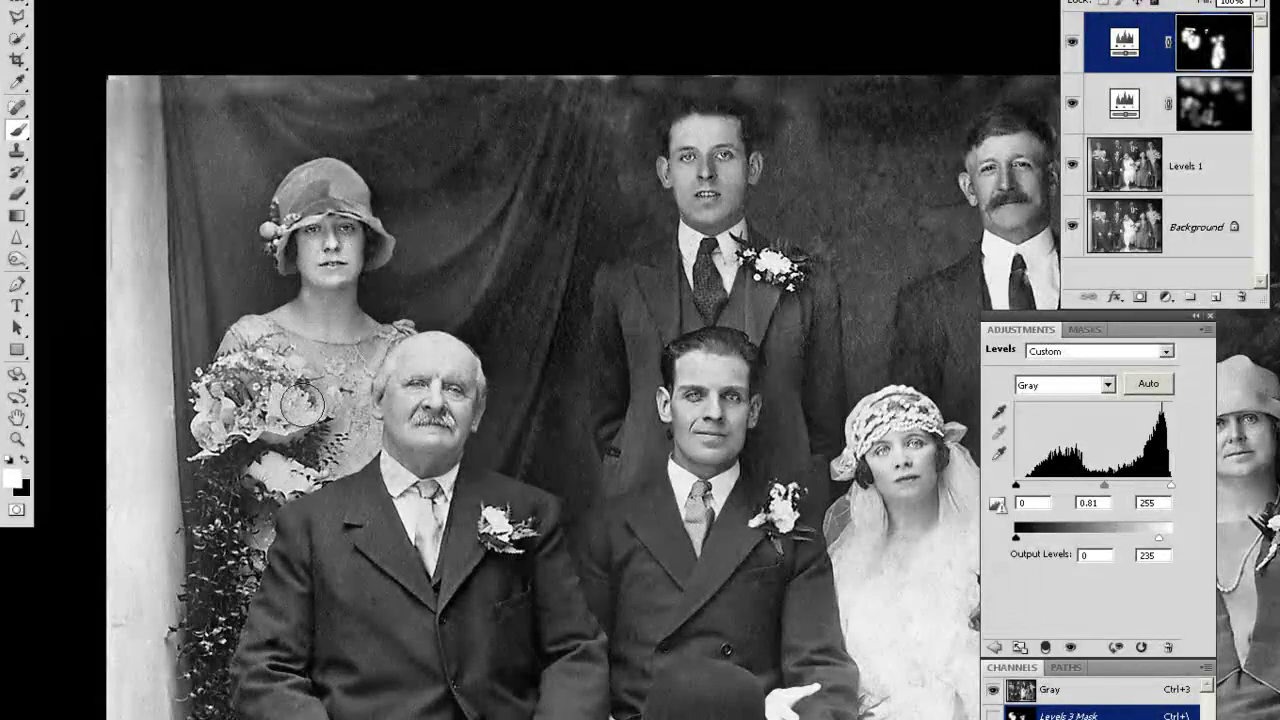
left_click_drag(497, 373, 149, 400)
mouse_move(649, 334)
left_mouse_down()
mouse_move(472, 387)
mouse_move(380, 365)
left_mouse_up()
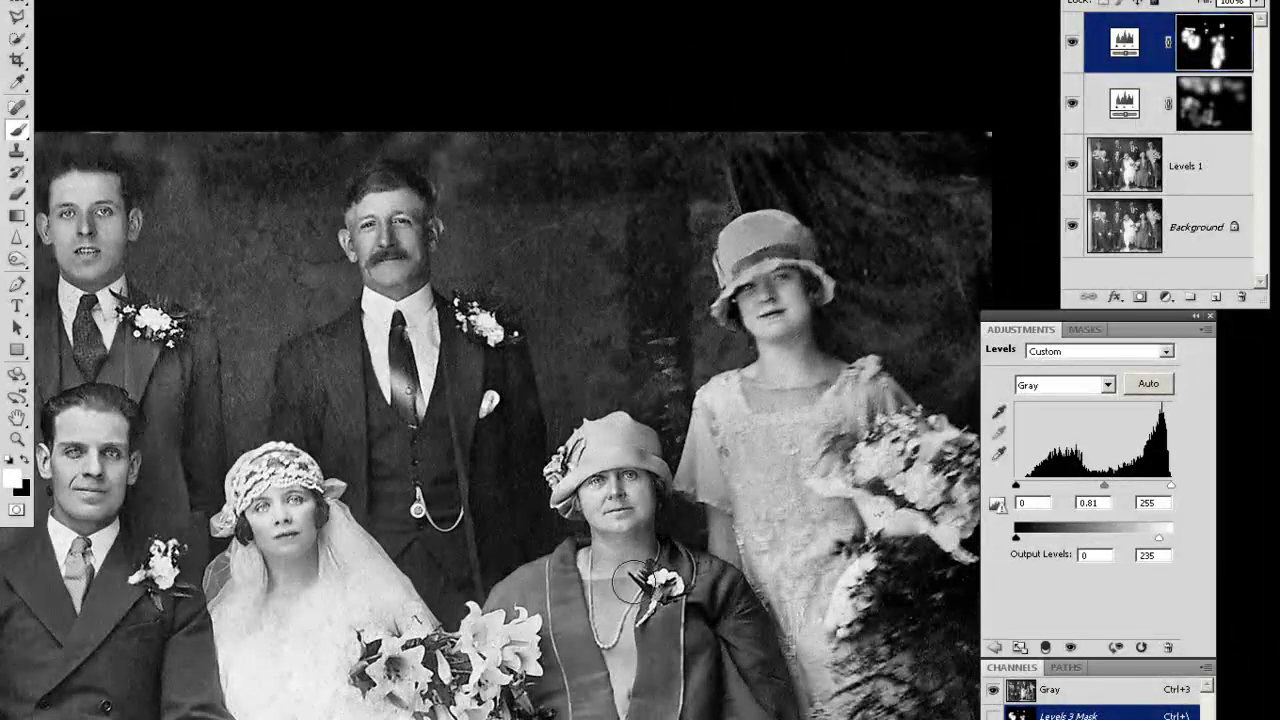
mouse_move(604, 430)
left_mouse_down()
mouse_move(554, 482)
mouse_move(613, 455)
left_mouse_up()
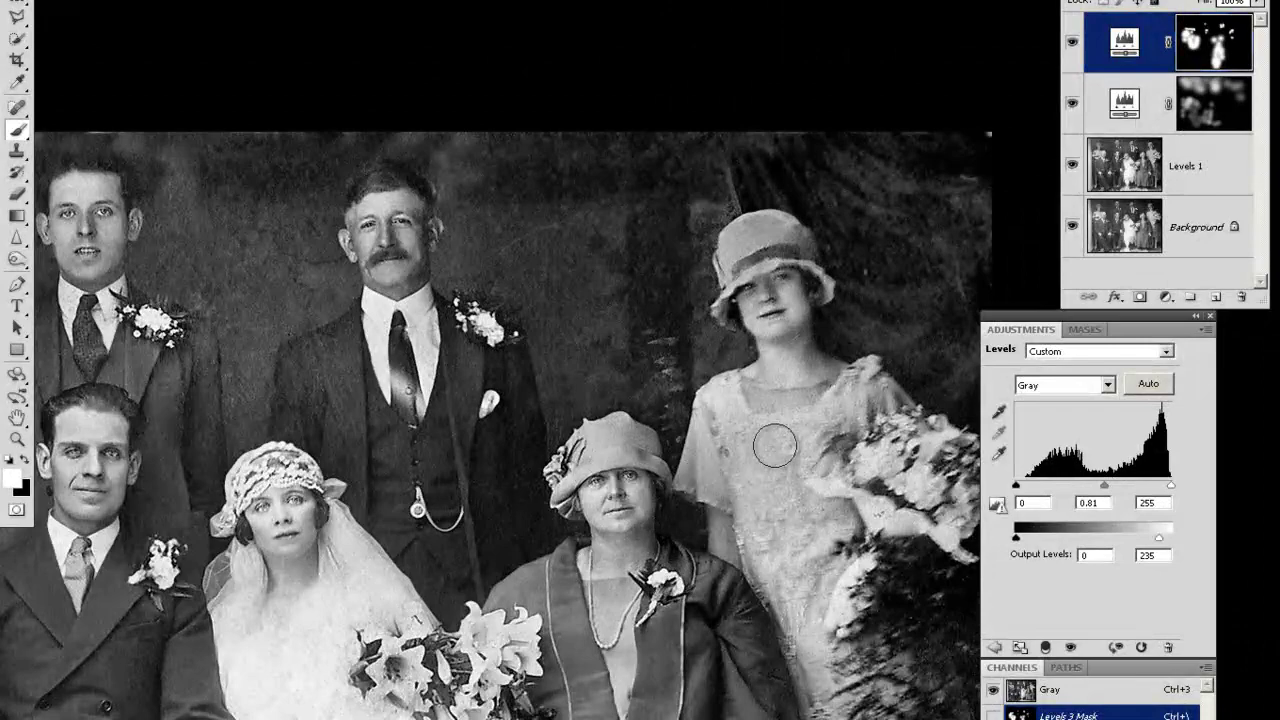
- Enlarge the brush and paint white on the mask over the dress and bouquet of the standing woman beside the moustached man
key("bracketright")
key("bracketright")
key("bracketright")
key("bracketright")
key("bracketright")
key("bracketright")
mouse_move(745, 405)
left_mouse_down()
mouse_move(794, 605)
mouse_move(824, 658)
left_mouse_up()
left_click_drag(876, 400, 843, 492)
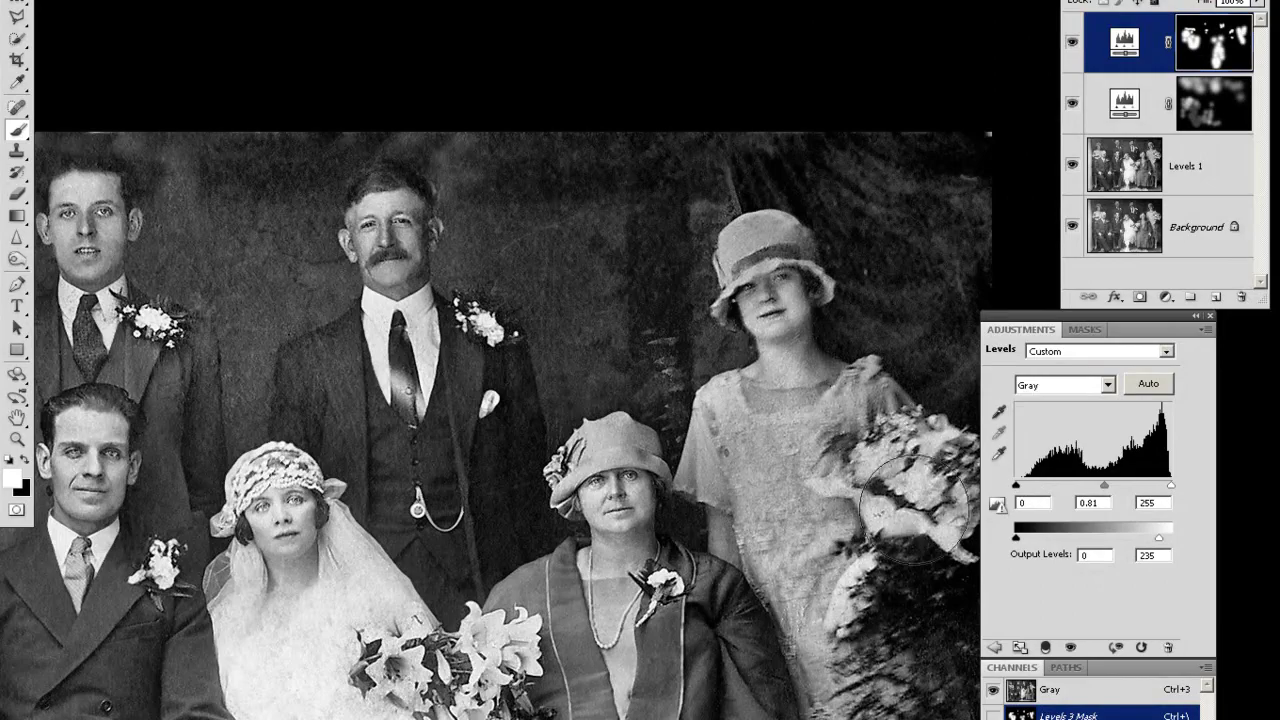
key("ctrl+z")
mouse_move(590, 427)
left_mouse_down()
mouse_move(866, 363)
mouse_move(845, 217)
left_mouse_up()
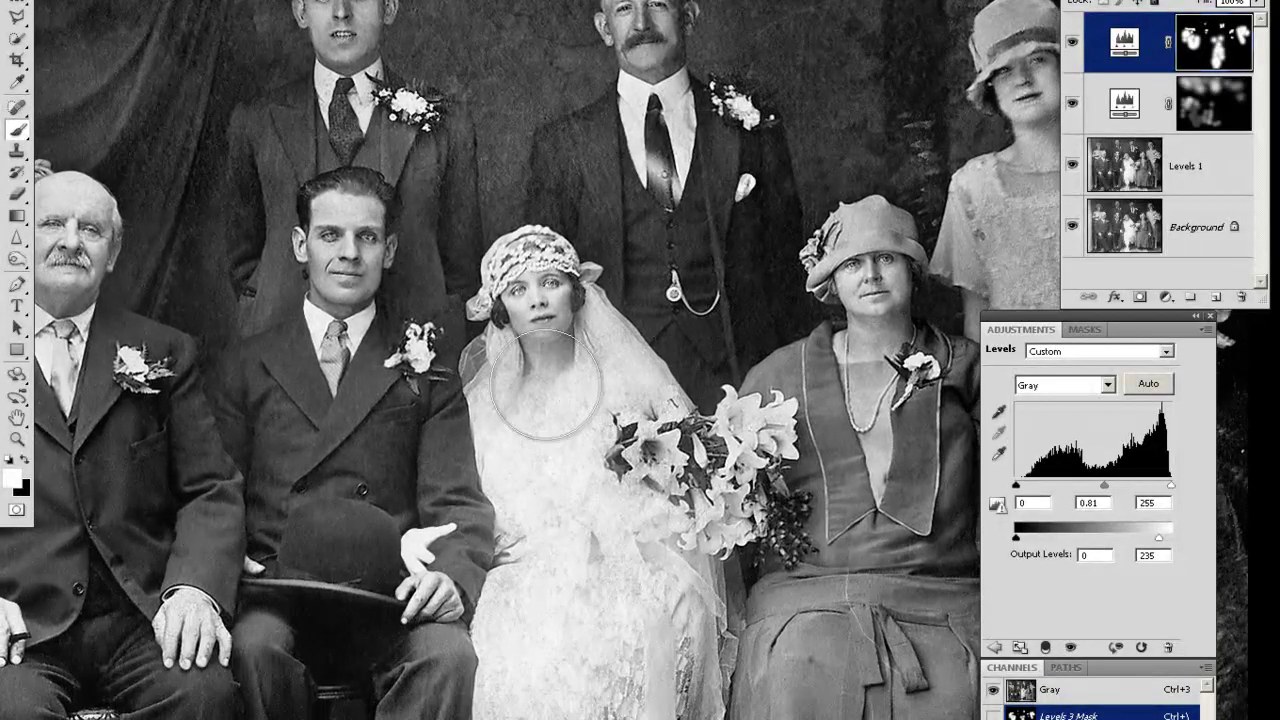
- Paint white on the mask over the groom's tie and jacket
left_click(327, 350)
mouse_move(334, 420)
left_mouse_down()
mouse_move(320, 486)
mouse_move(286, 429)
left_mouse_up()
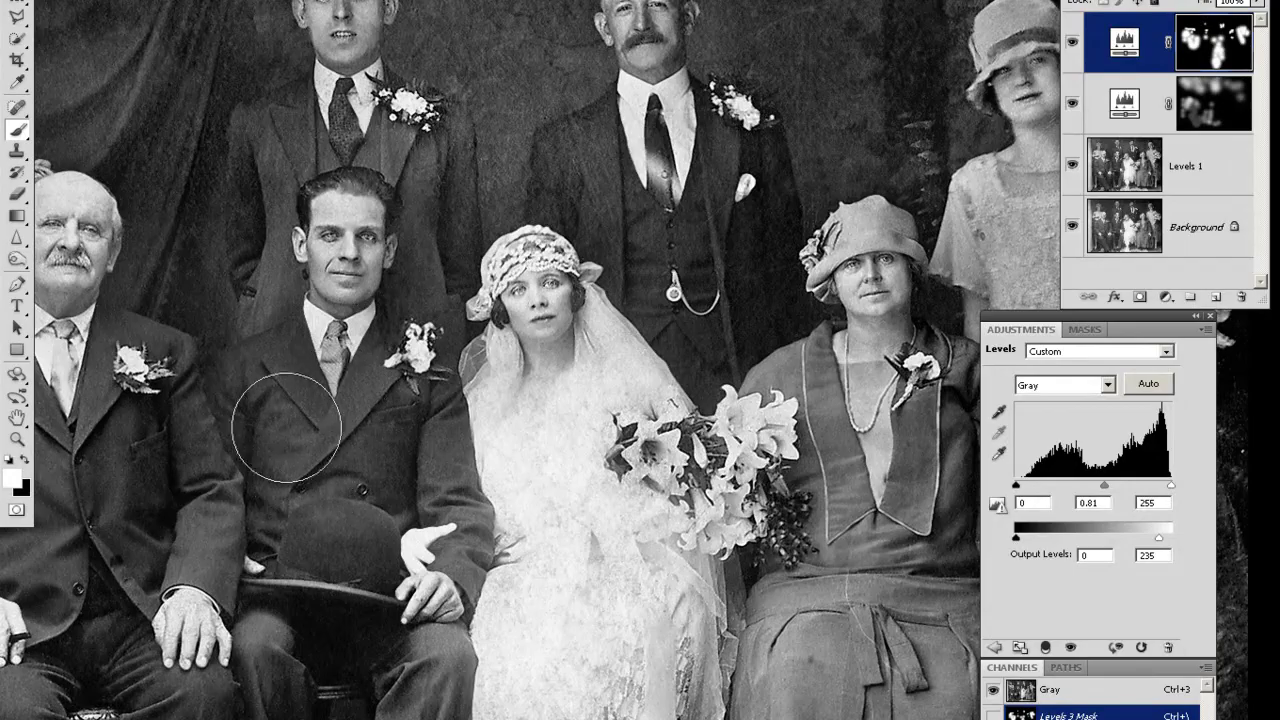
left_click(419, 497, "alt")
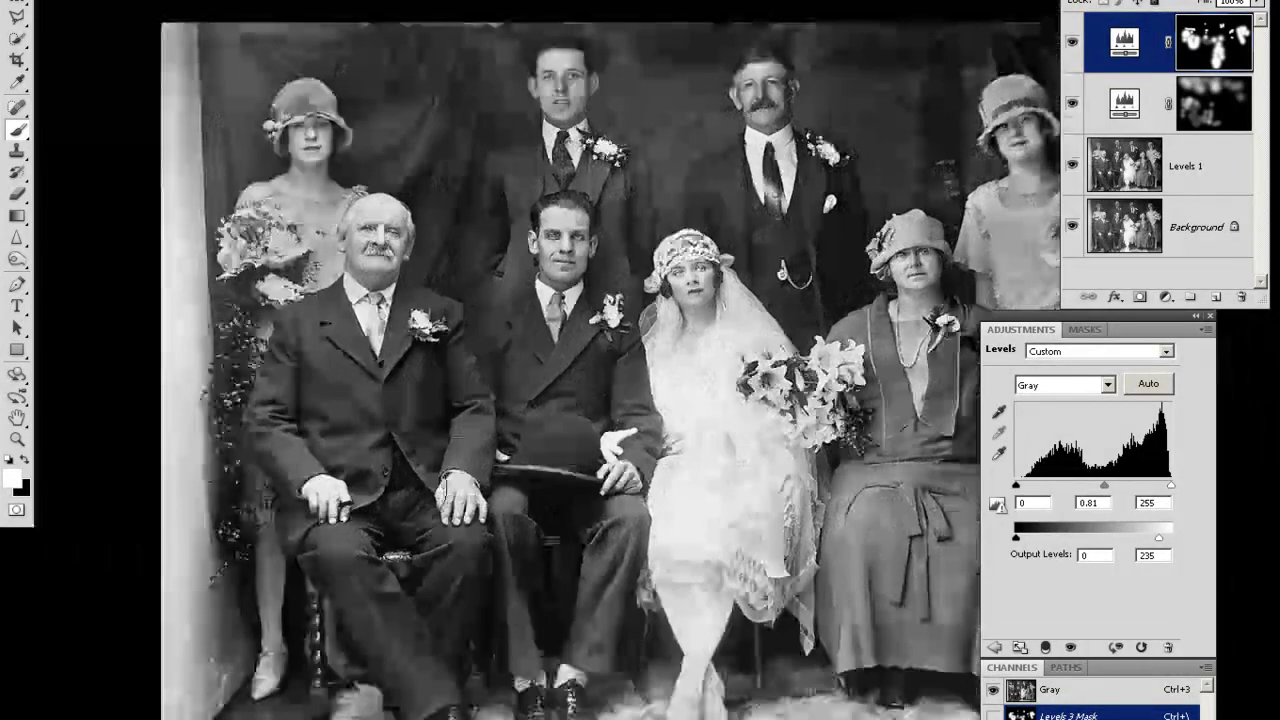
left_click_drag(745, 471, 588, 518)
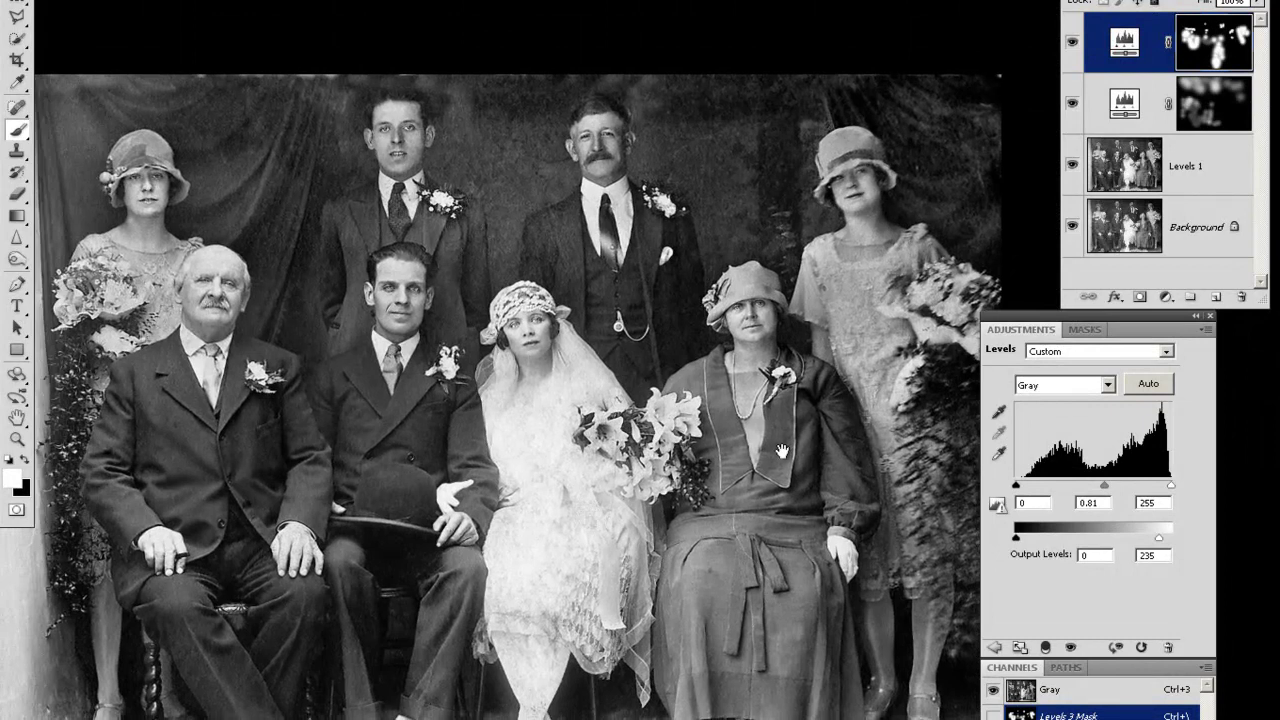
- Compare the original Background photo with the adjusted version by toggling the visibility of the layers above it
left_click(1071, 228, "alt")
left_click(1071, 228, "alt")
left_click(1072, 229, "alt")
left_click(1072, 229, "alt")
- Add another Levels adjustment with midtones 0.61 and invert its mask to black
left_click(1165, 297)
left_click(1172, 387)
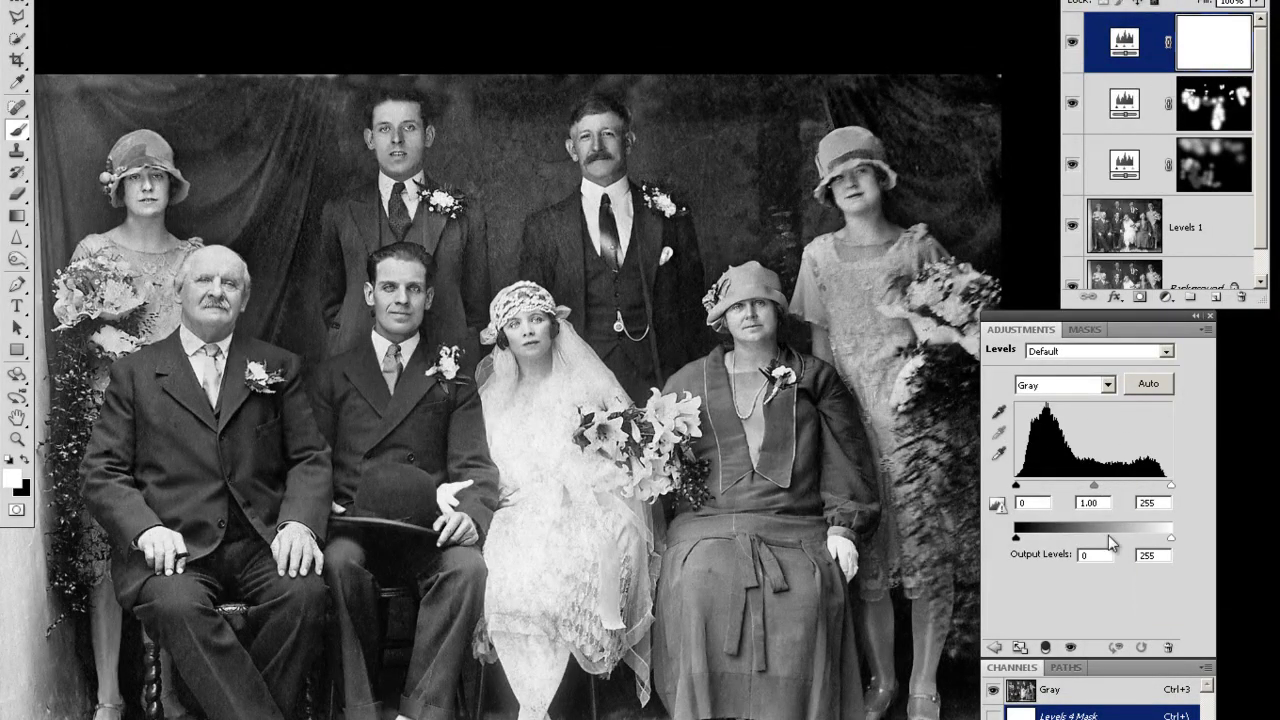
left_click_drag(1104, 491, 1119, 493)
key("ctrl+i")
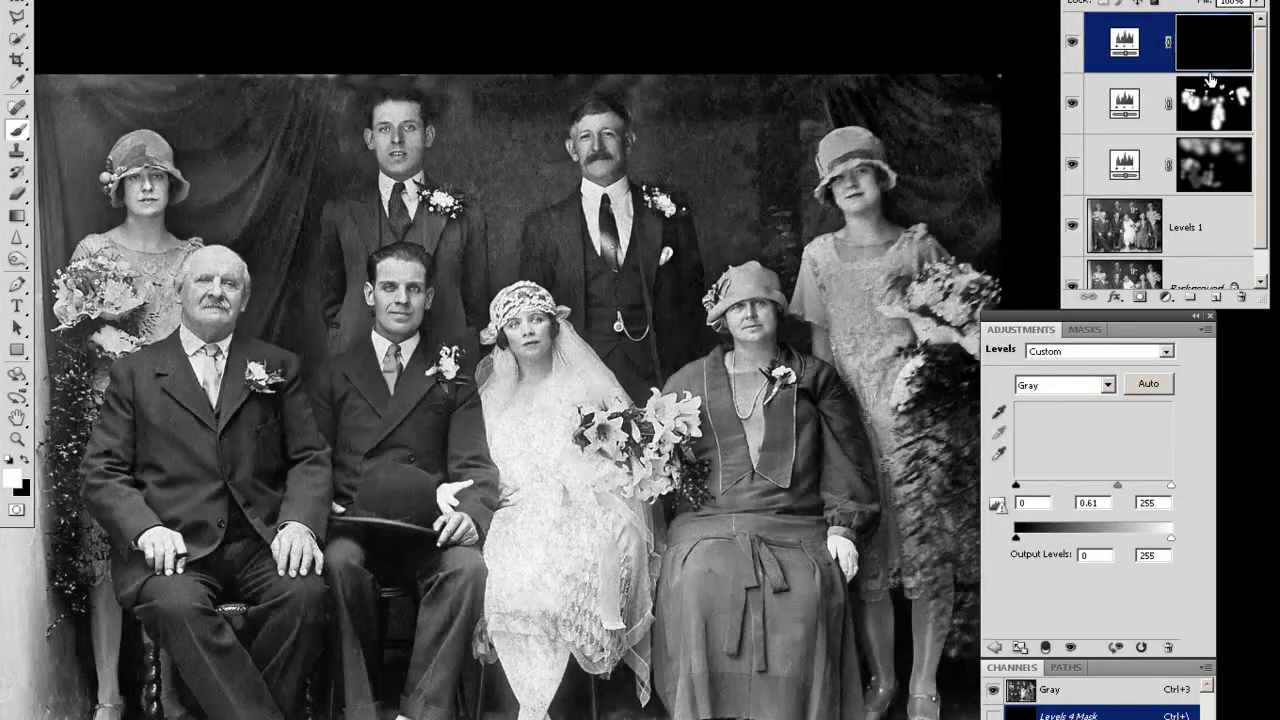
- Paint white on the new Levels mask over the seated woman's skirt and jacket and the groom's jacket
mouse_move(670, 555)
left_mouse_down()
mouse_move(720, 565)
mouse_move(715, 600)
mouse_move(709, 543)
mouse_move(775, 622)
mouse_move(740, 665)
mouse_move(763, 675)
left_mouse_up()
mouse_move(738, 512)
left_mouse_down()
mouse_move(728, 418)
mouse_move(732, 458)
left_mouse_up()
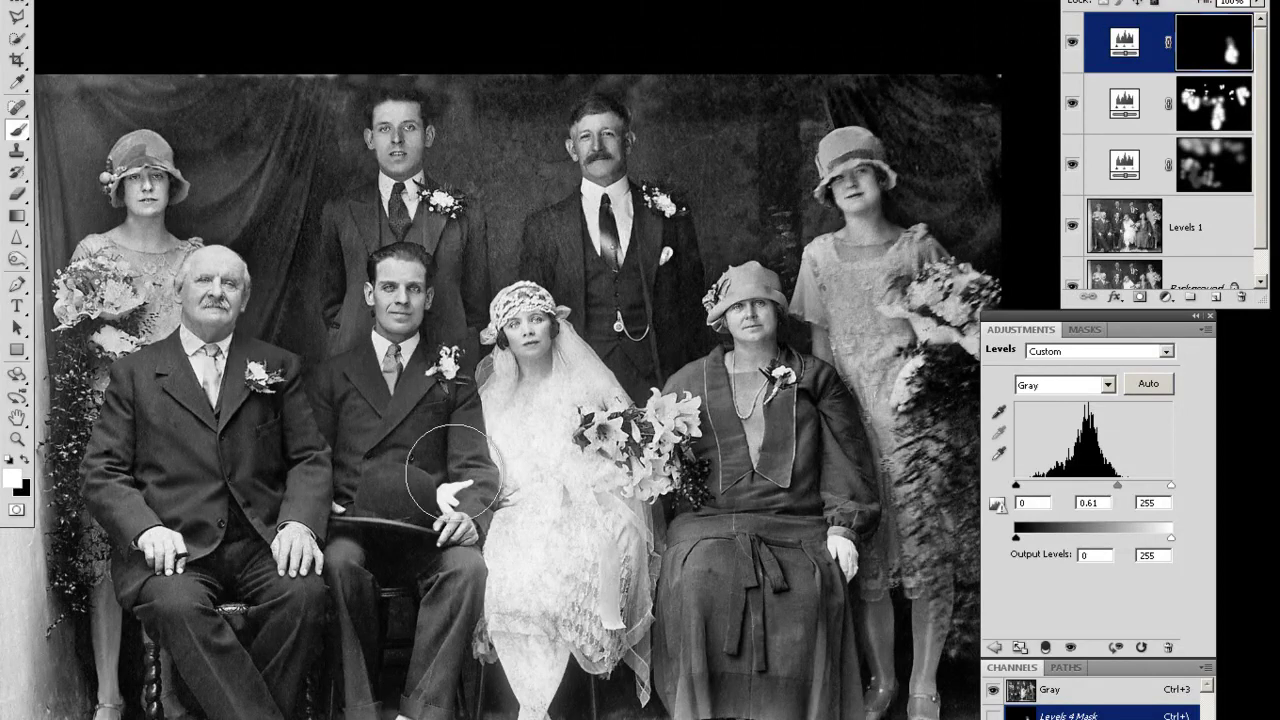
left_click(464, 500)
left_click(391, 449)
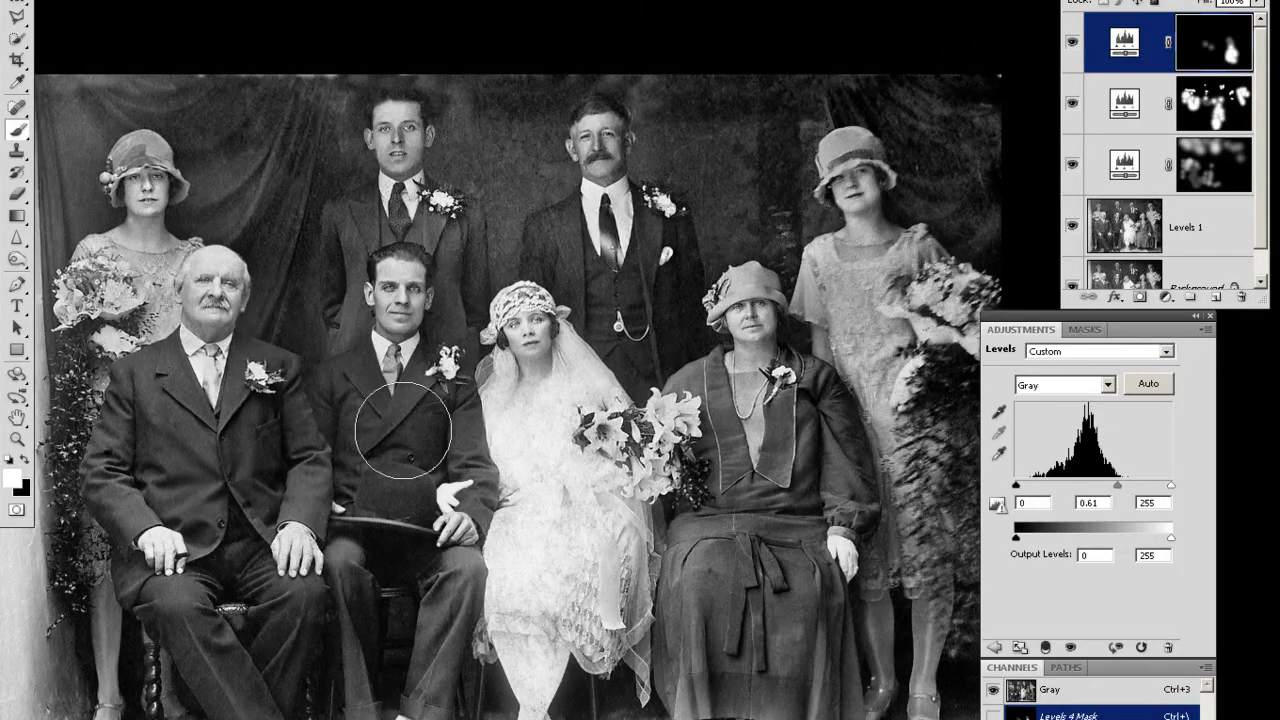
- Paint white on the mask over the dark backdrop around and between the standing figures
mouse_move(362, 311)
left_mouse_down()
mouse_move(400, 300)
mouse_move(334, 294)
left_mouse_up()
mouse_move(245, 295)
left_mouse_down()
mouse_move(215, 300)
mouse_move(272, 306)
left_mouse_up()
mouse_move(243, 190)
left_mouse_down()
mouse_move(87, 153)
mouse_move(55, 202)
mouse_move(60, 107)
mouse_move(107, 54)
mouse_move(232, 173)
left_mouse_up()
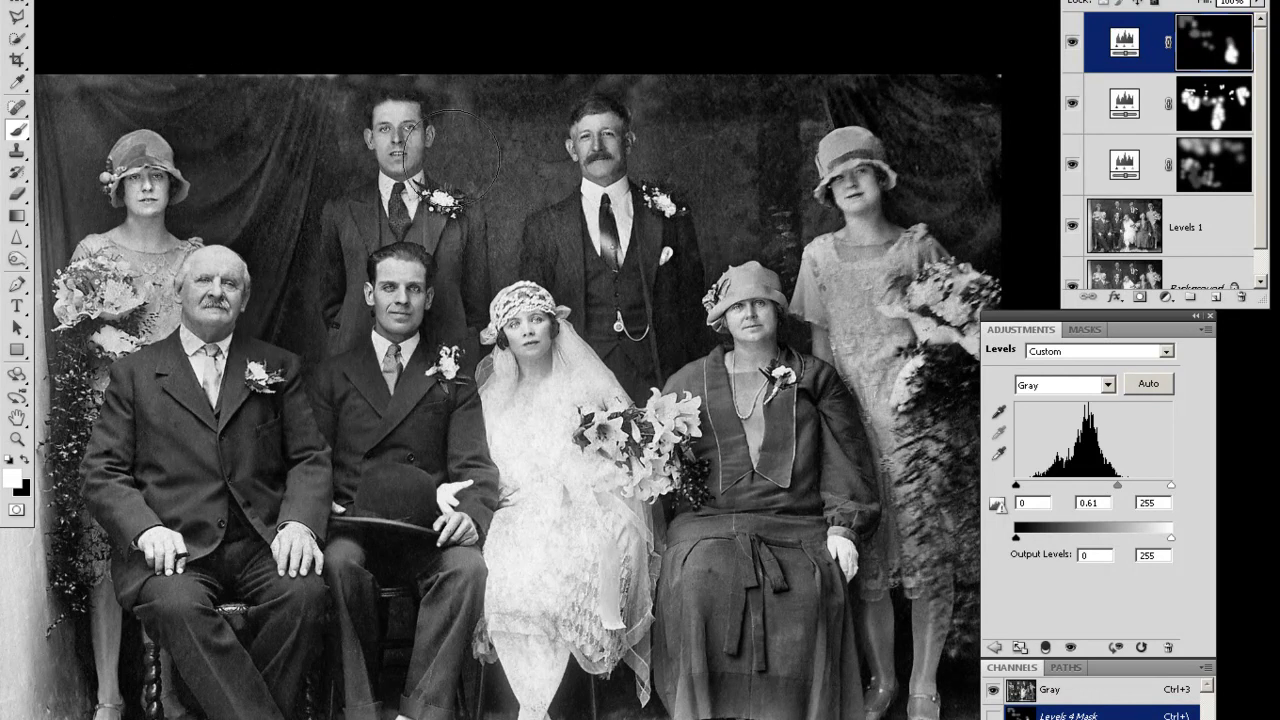
mouse_move(497, 158)
left_mouse_down()
mouse_move(497, 245)
mouse_move(461, 161)
mouse_move(537, 111)
mouse_move(551, 158)
mouse_move(537, 167)
mouse_move(614, 188)
mouse_move(722, 182)
mouse_move(692, 159)
mouse_move(736, 207)
mouse_move(723, 216)
mouse_move(665, 153)
mouse_move(893, 298)
mouse_move(843, 297)
mouse_move(885, 355)
mouse_move(898, 423)
mouse_move(833, 273)
mouse_move(860, 295)
mouse_move(888, 256)
mouse_move(815, 162)
mouse_move(865, 247)
left_mouse_up()
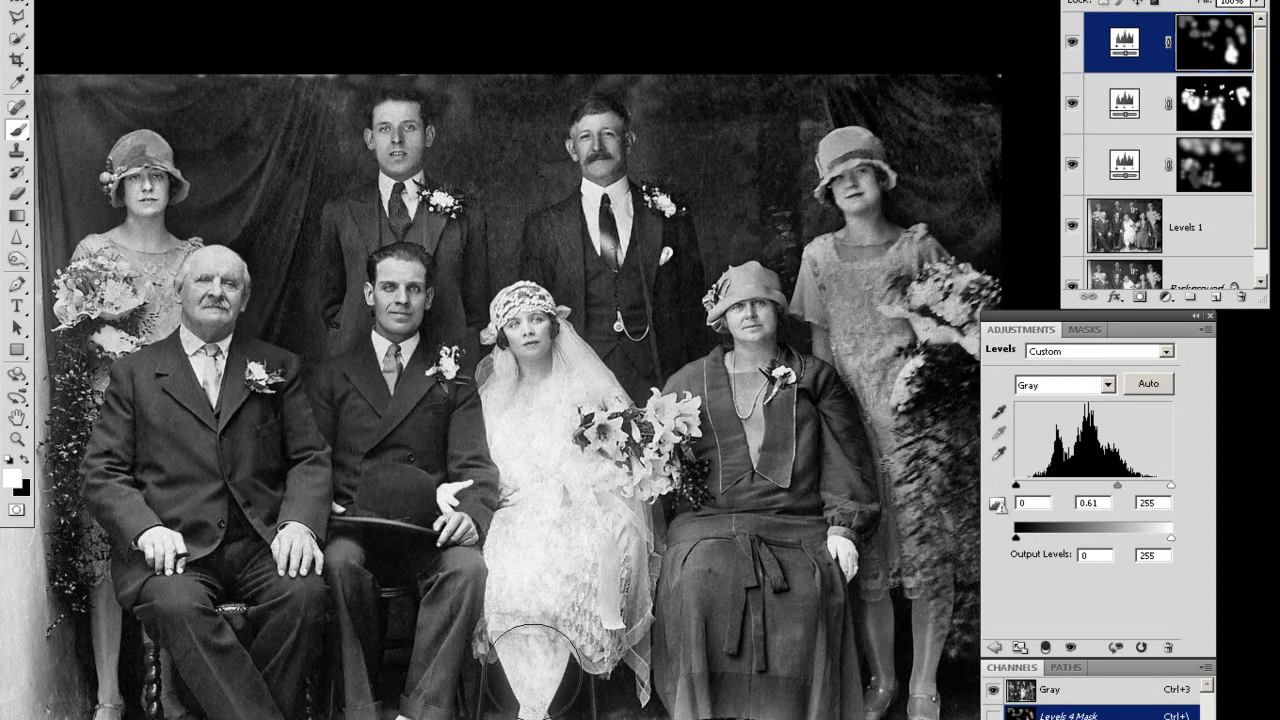
- Paint white on the mask over the seated men's trouser legs, the seated woman's skirt and the foliage beside her
left_click_drag(447, 713, 458, 605)
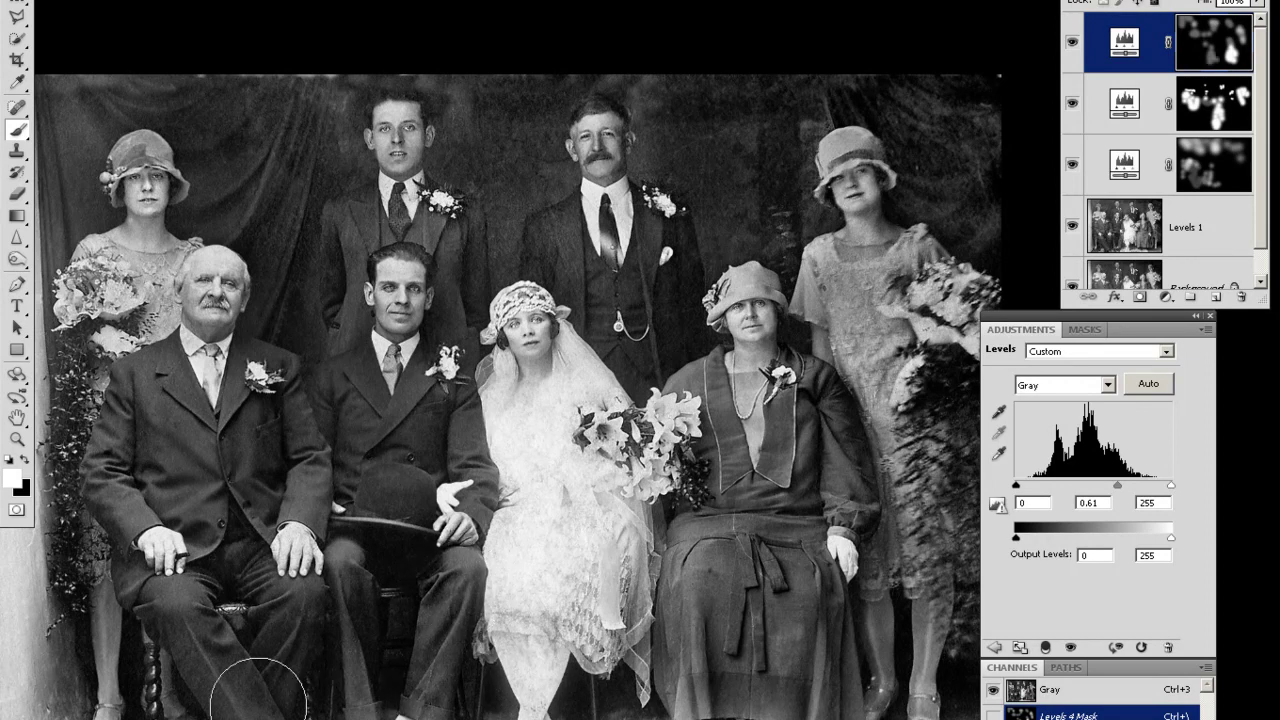
left_click_drag(370, 713, 365, 709)
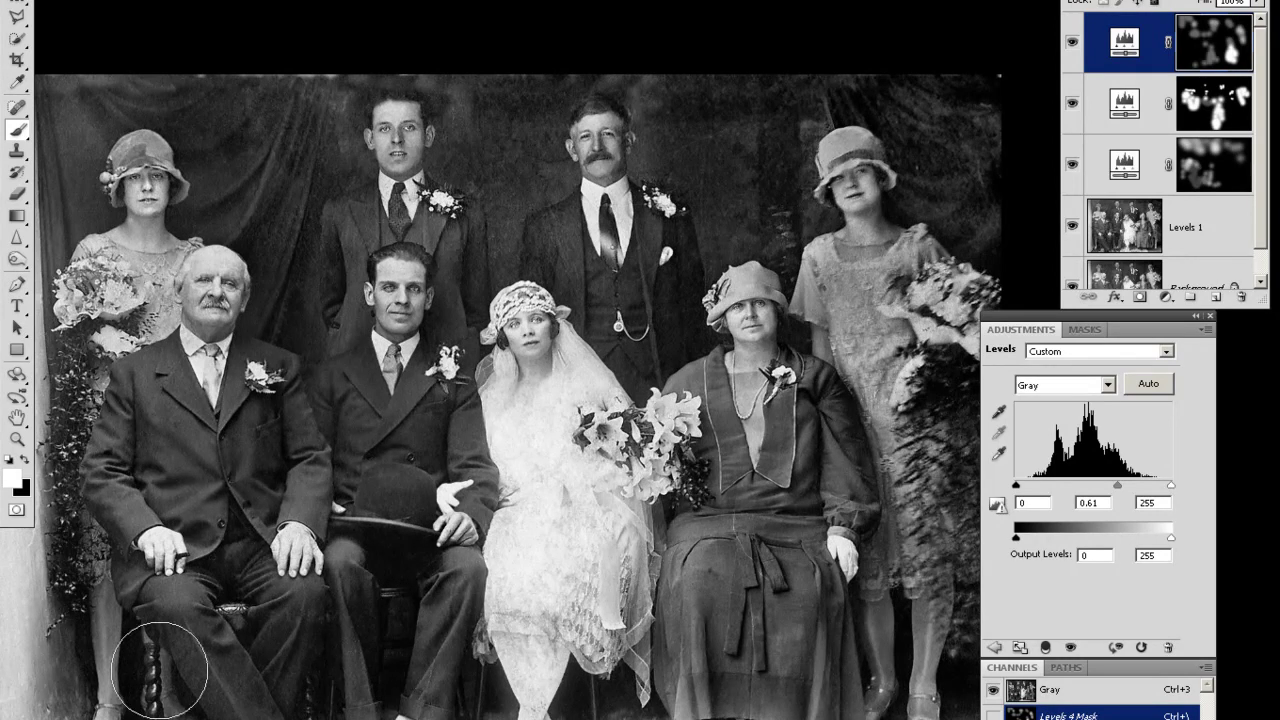
left_click_drag(757, 706, 640, 666)
left_click_drag(652, 561, 870, 563)
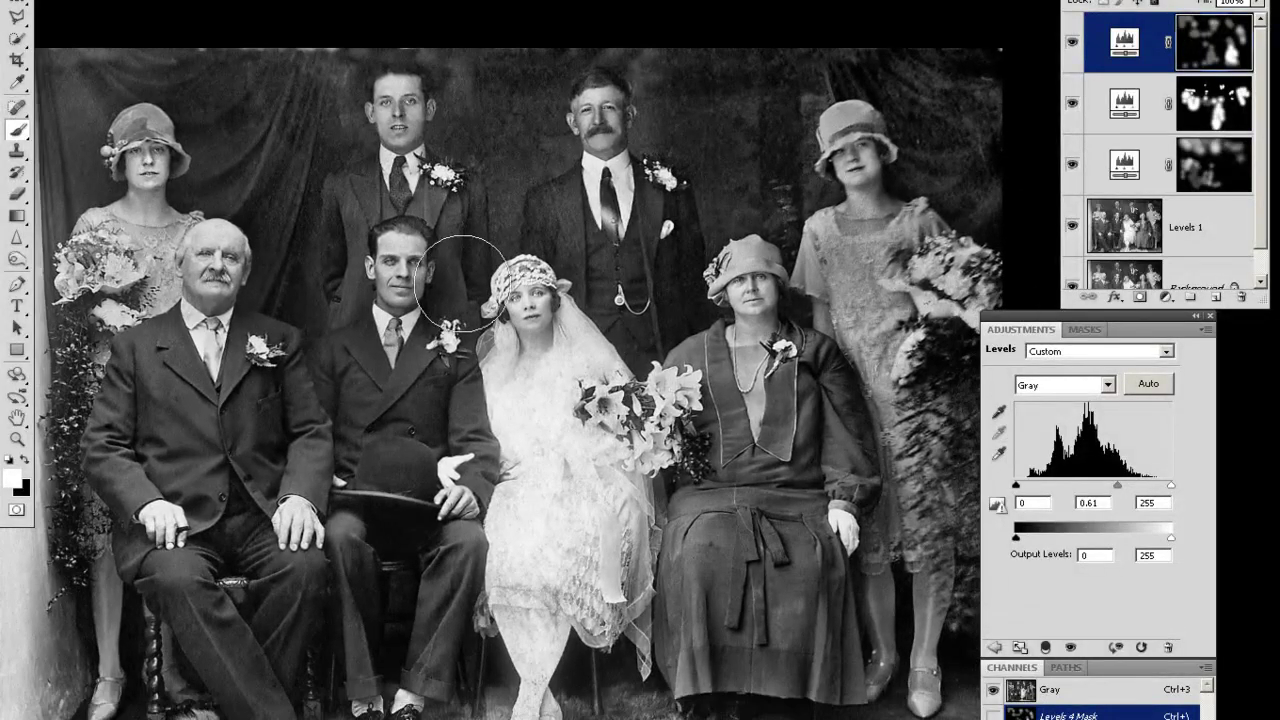
- Compare the photo before and after all Levels corrections by repeatedly isolating and restoring the Background layer
left_click(1263, 281)
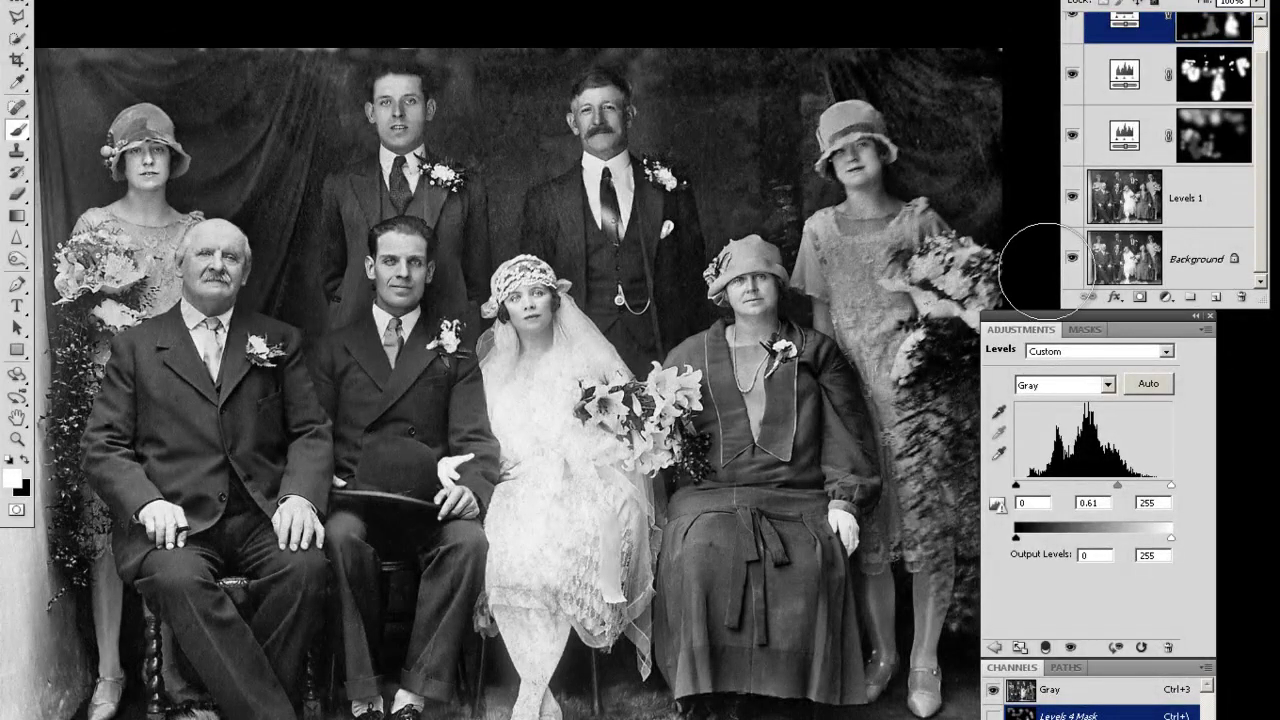
left_click(1071, 261)
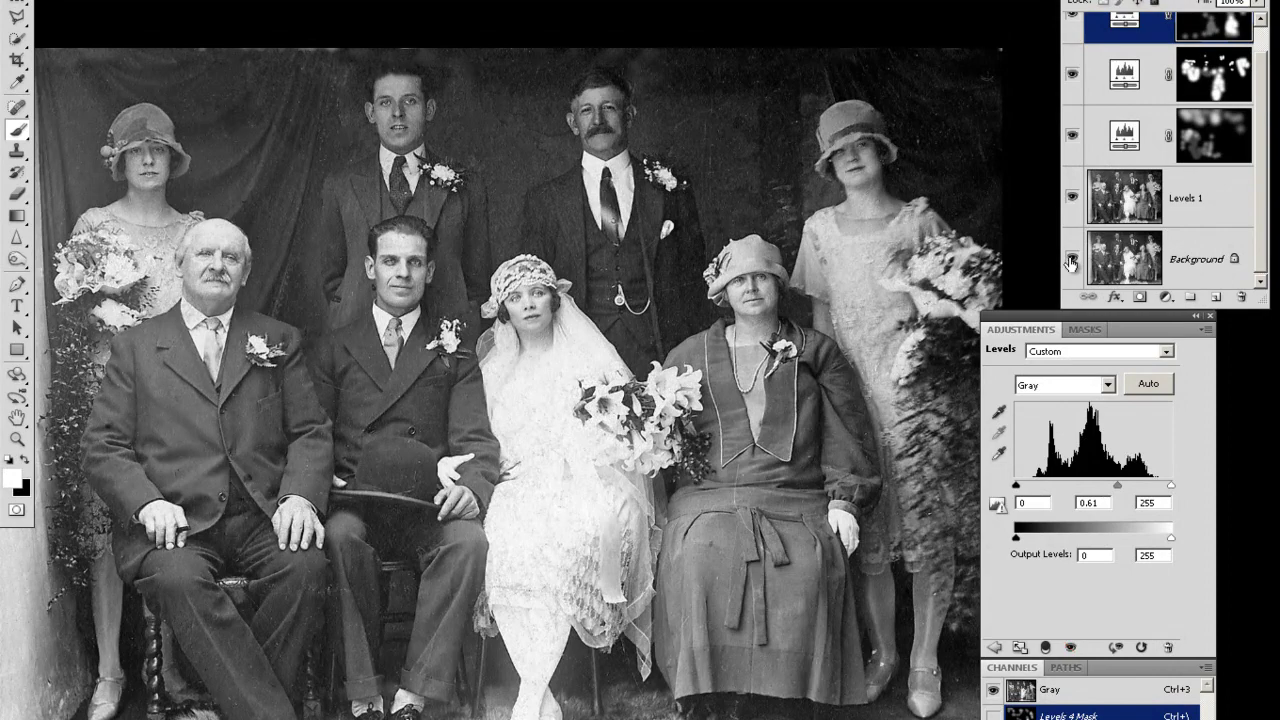
left_click(1071, 261, "alt")
left_click(1071, 261, "alt")
left_click(1071, 261, "alt")
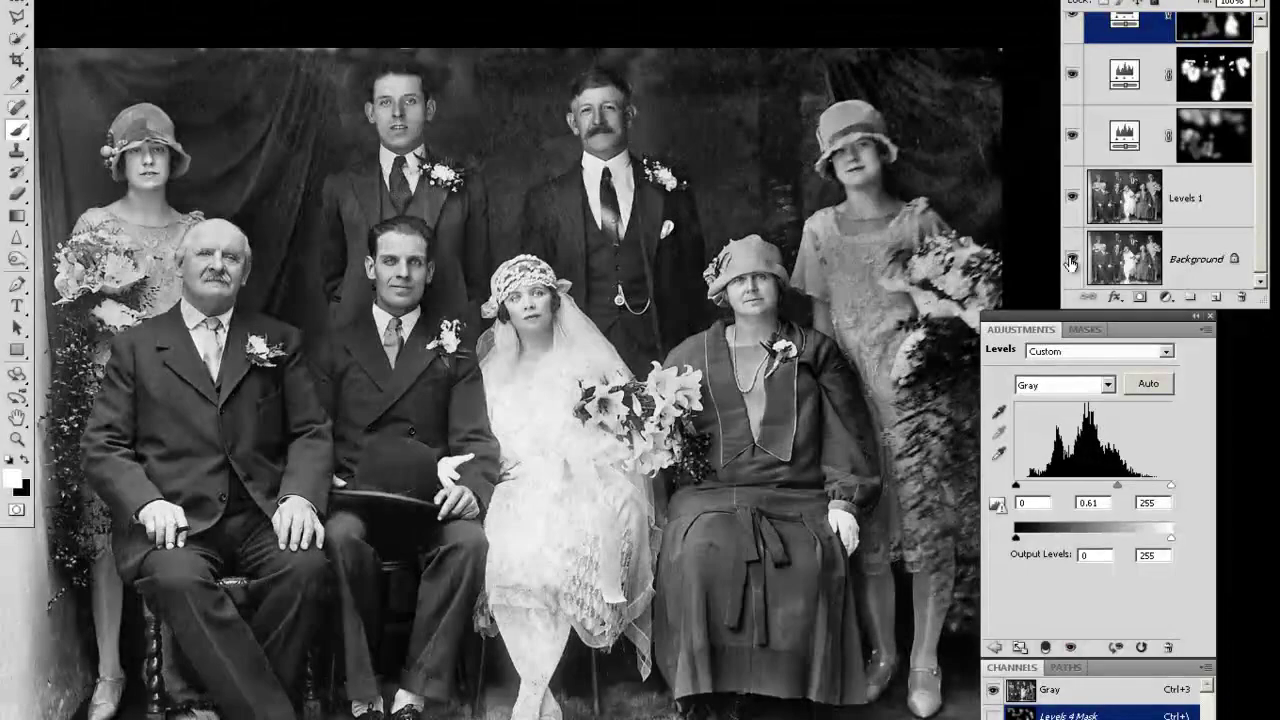
left_click(1071, 261, "alt")
left_click(1071, 261, "alt")
left_click(1071, 261, "alt")
left_click(1071, 261, "alt")
left_click(1071, 261, "alt")
- Merge the three masked Levels adjustments with the Levels 1 layer and duplicate the merged layer
left_click_drag(1265, 238, 1263, 210)
left_click(1222, 238, "shift")
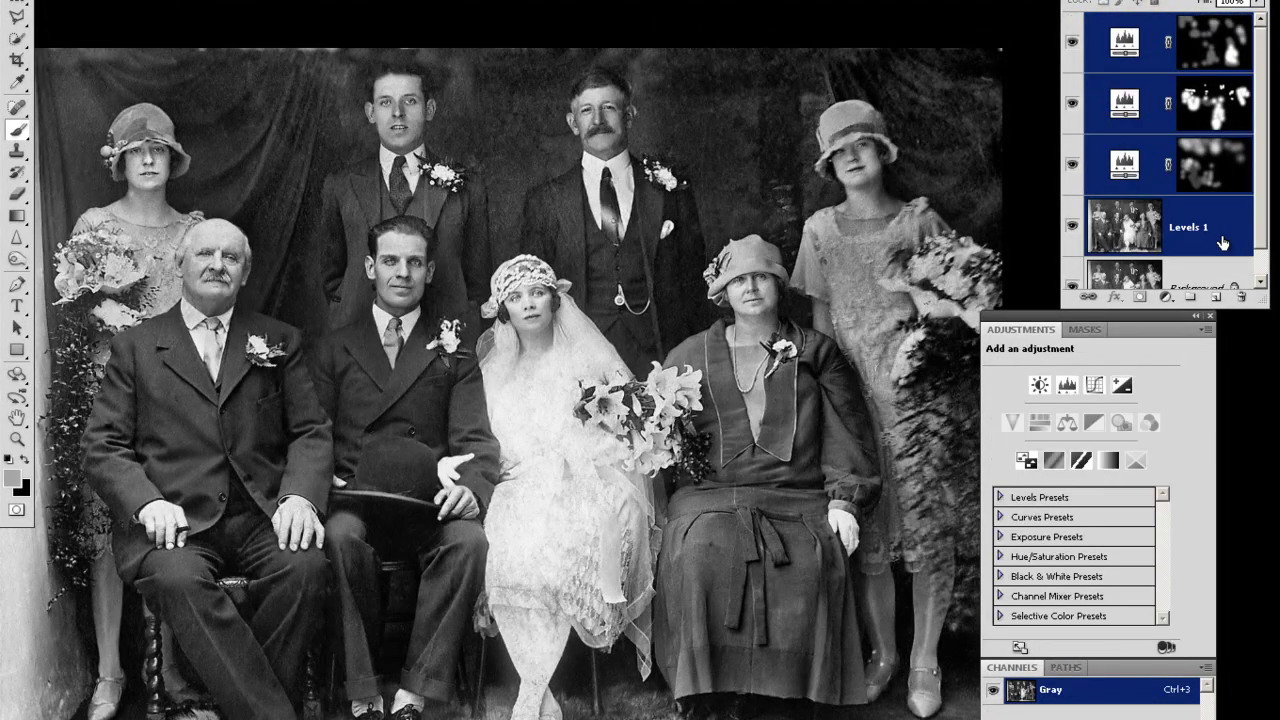
key("ctrl+e")
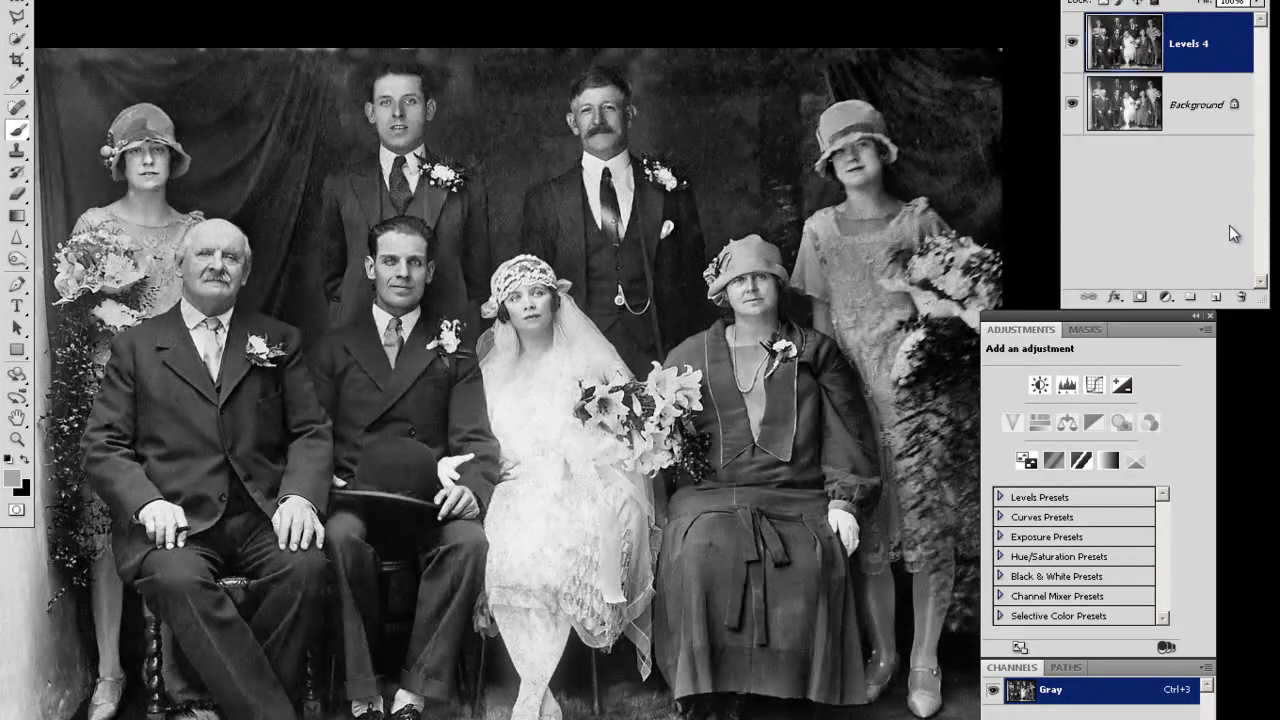
key("ctrl+j")
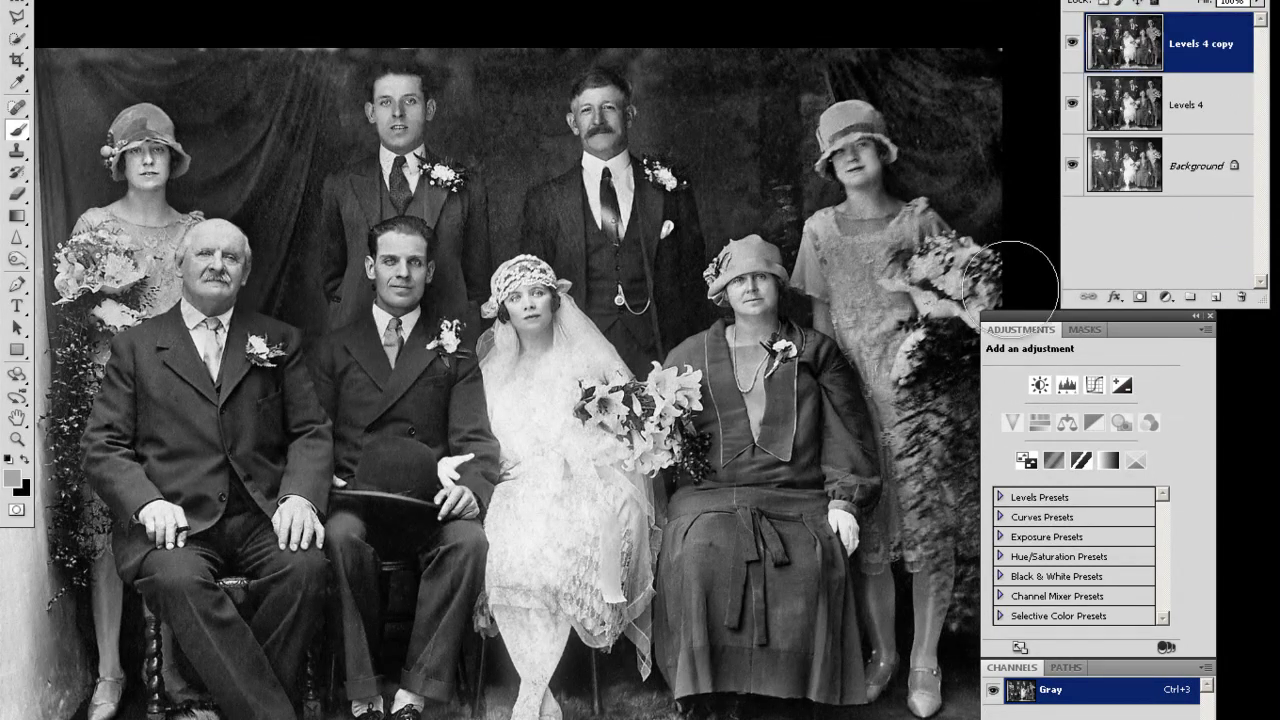